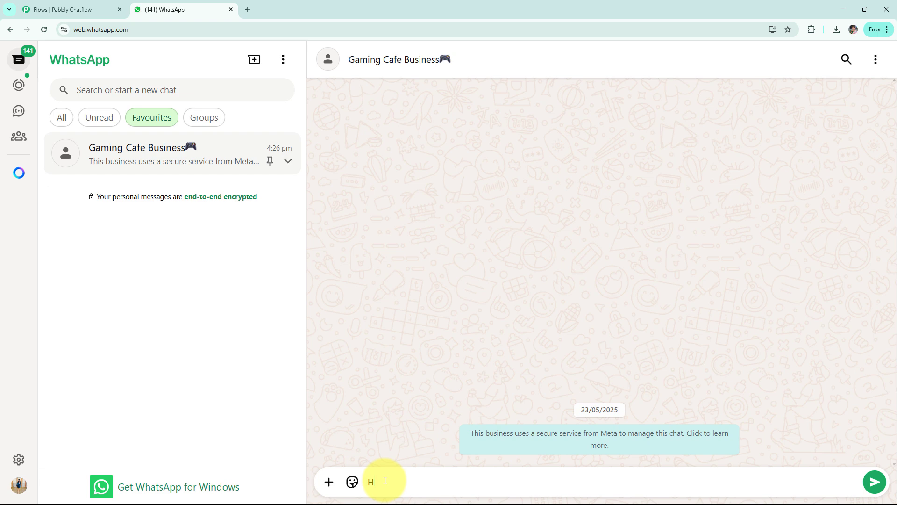
# Send "Hi" in the Gaming Cafe Business chat and choose Book Gaming Slot from the welcome options
pyautogui.write('i')
pyautogui.press('Return')
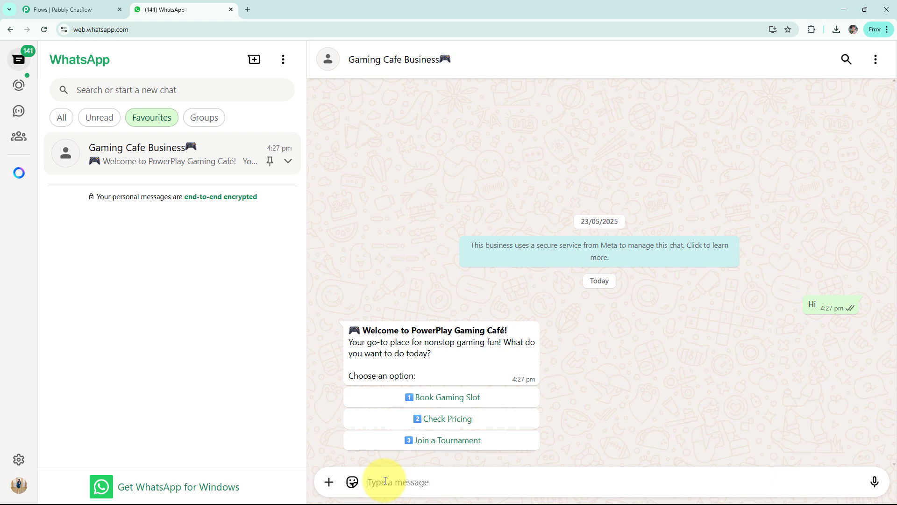
pyautogui.click(380, 397)
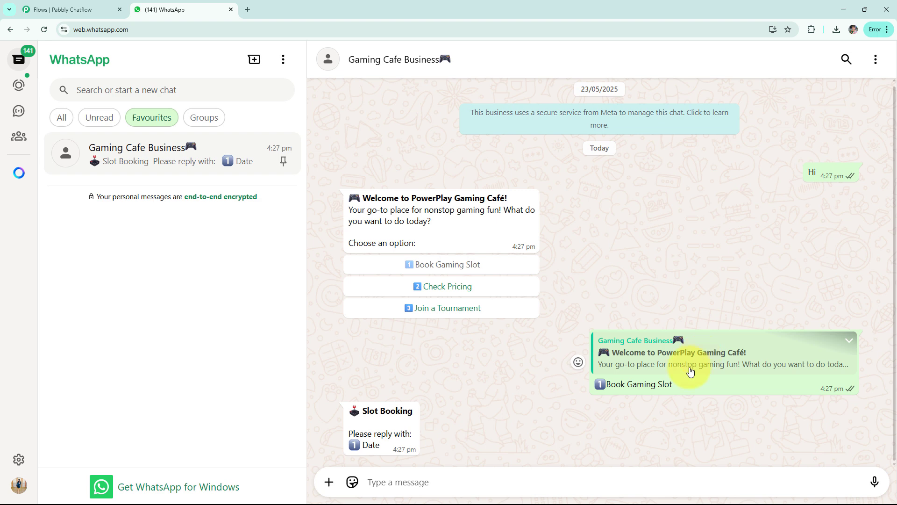
# Answer the slot booking questions with the date 06/09/2025 and the preferred console PS5
pyautogui.click(408, 481)
pyautogui.write('0')
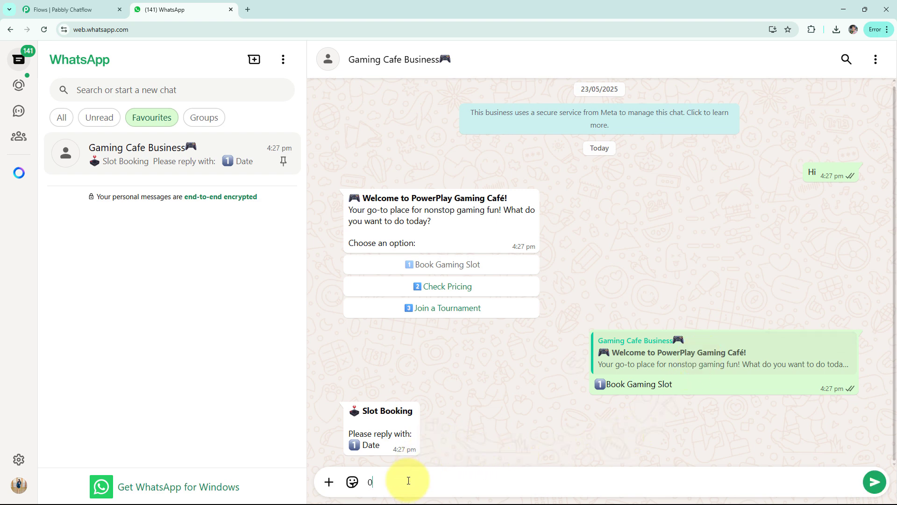
pyautogui.write('6/09/2025')
pyautogui.press('Return')
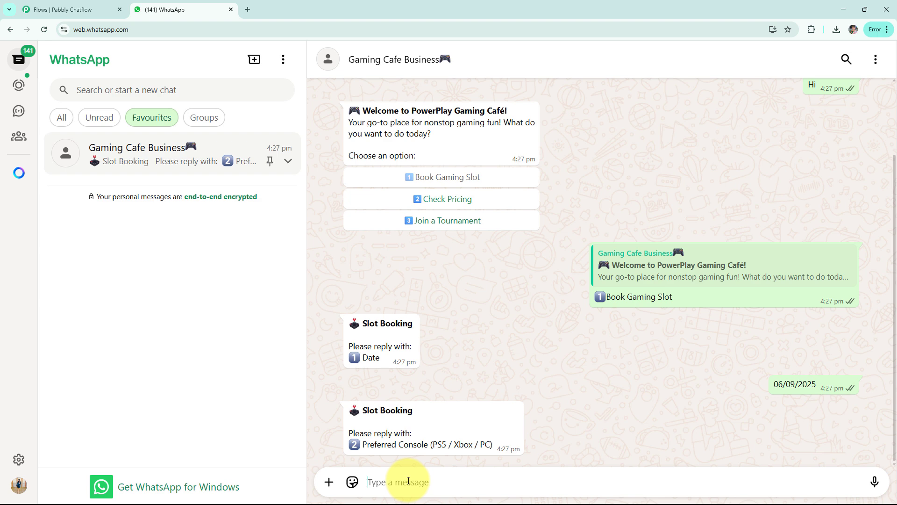
pyautogui.write('P')
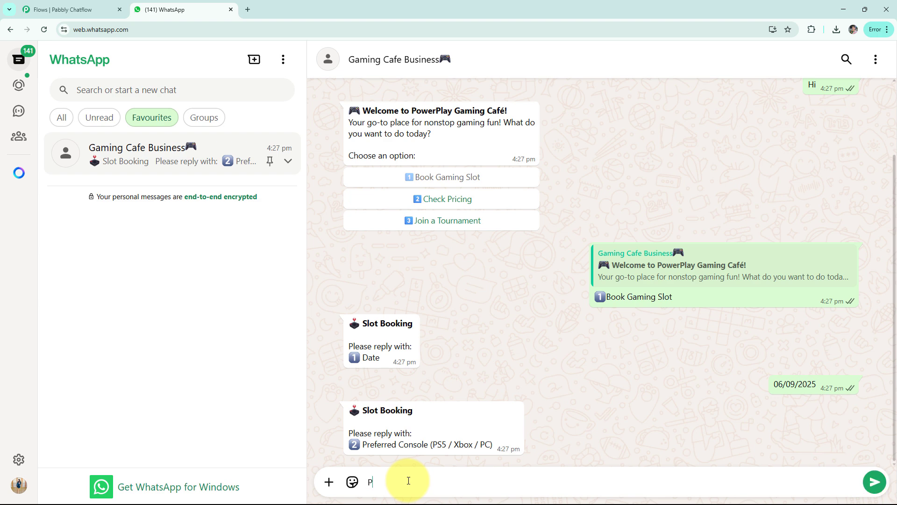
pyautogui.write('S5')
pyautogui.press('Return')
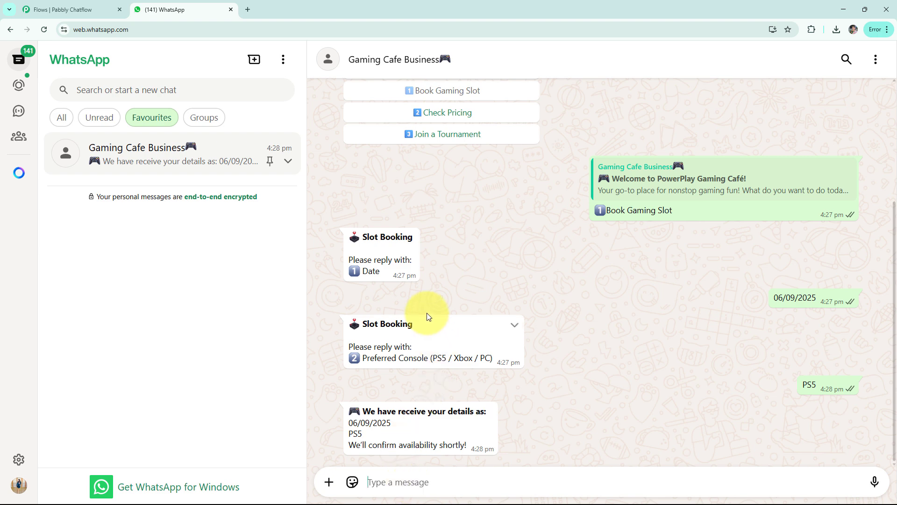
# Choose Check Pricing from the welcome message and return to its option list through the quoted reply
pyautogui.click(487, 119)
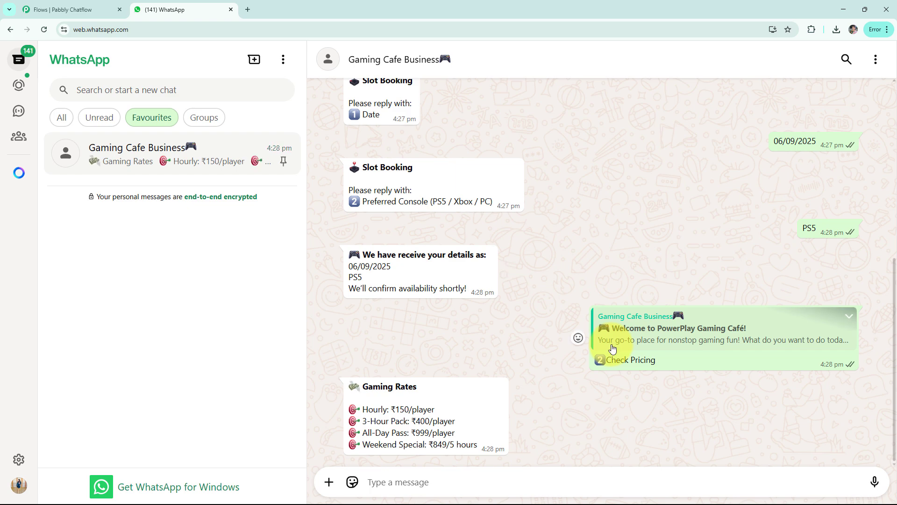
pyautogui.click(610, 343)
pyautogui.click(457, 266)
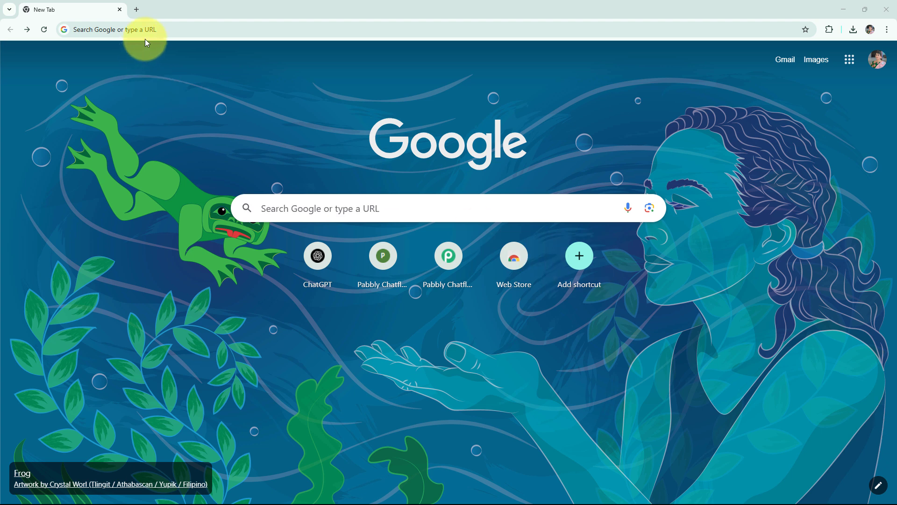
# Go to pabbly.com/chatflow, sign in, and access Pabbly Chatflow from the list of Pabbly apps
pyautogui.click(149, 33)
pyautogui.write('pabbly.com/chatflow')
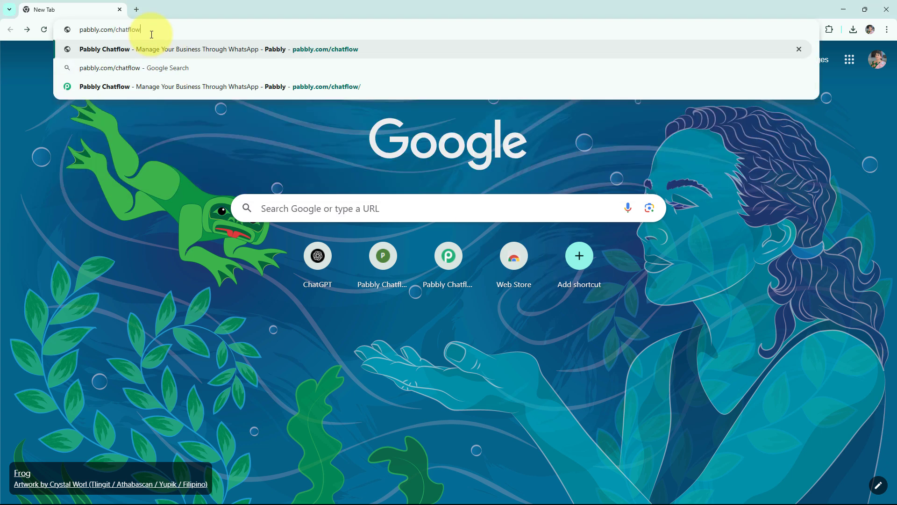
pyautogui.press('Return')
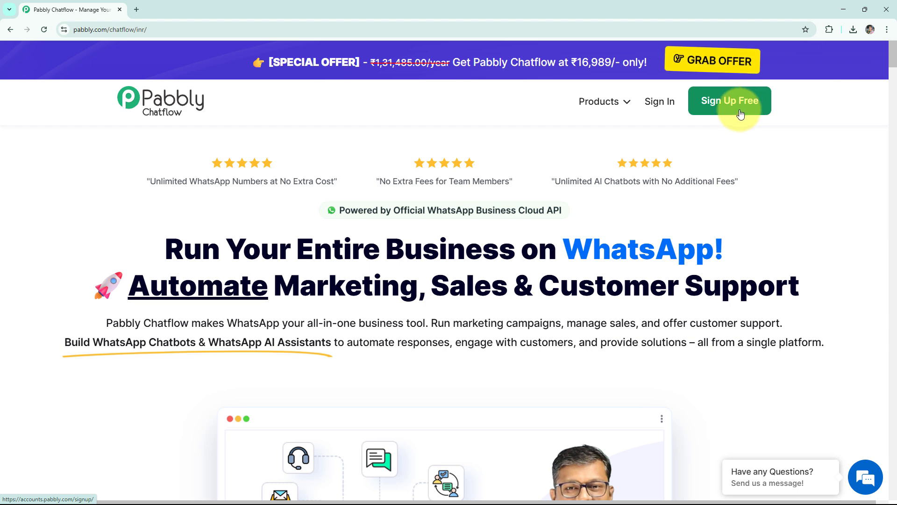
pyautogui.click(660, 109)
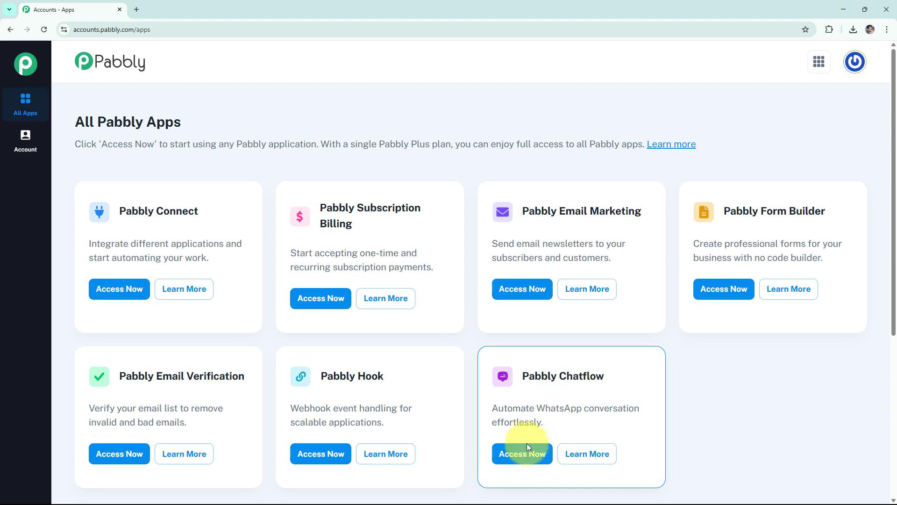
pyautogui.click(521, 454)
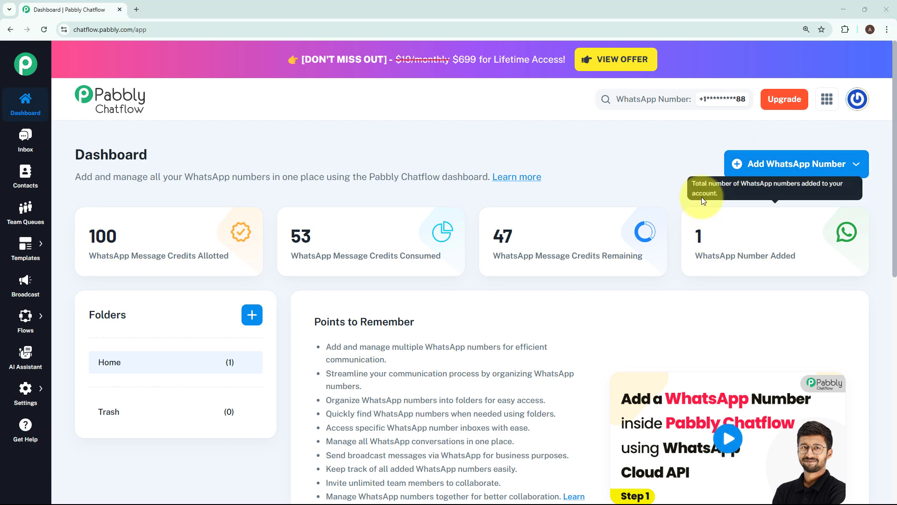
# Examine the Manual Token Connect form for adding a WhatsApp number, including its access token and ID fields, and close it
pyautogui.click(760, 174)
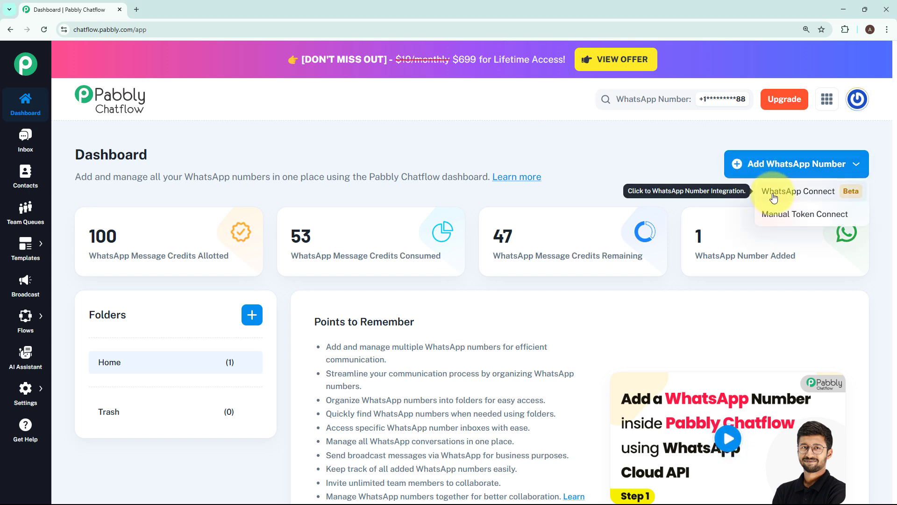
pyautogui.click(783, 219)
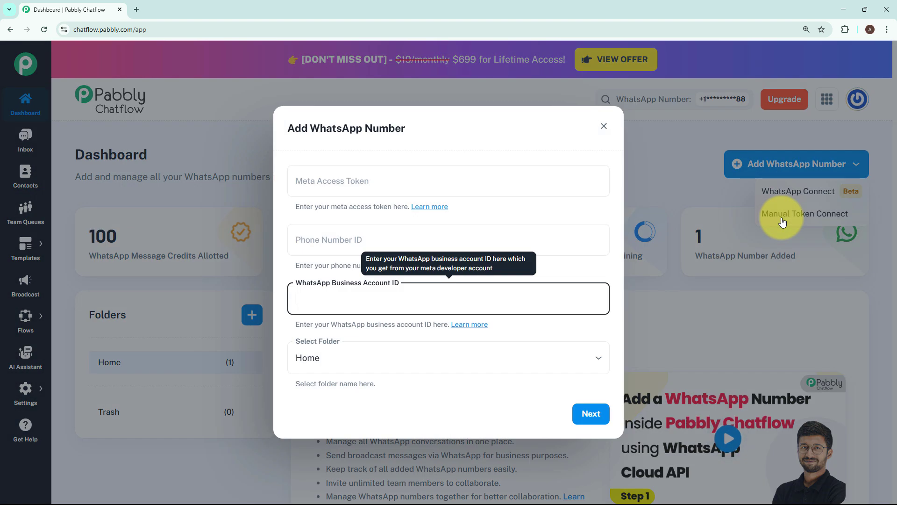
pyautogui.click(386, 192)
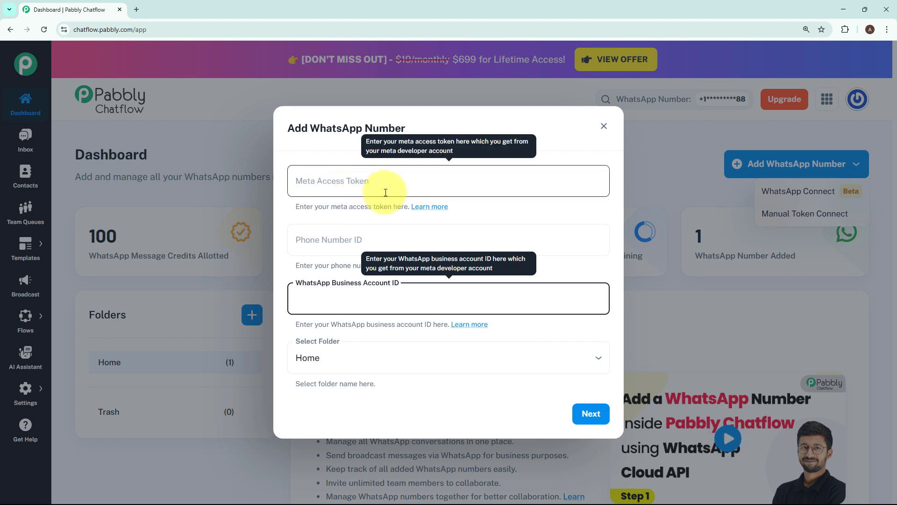
pyautogui.click(534, 208)
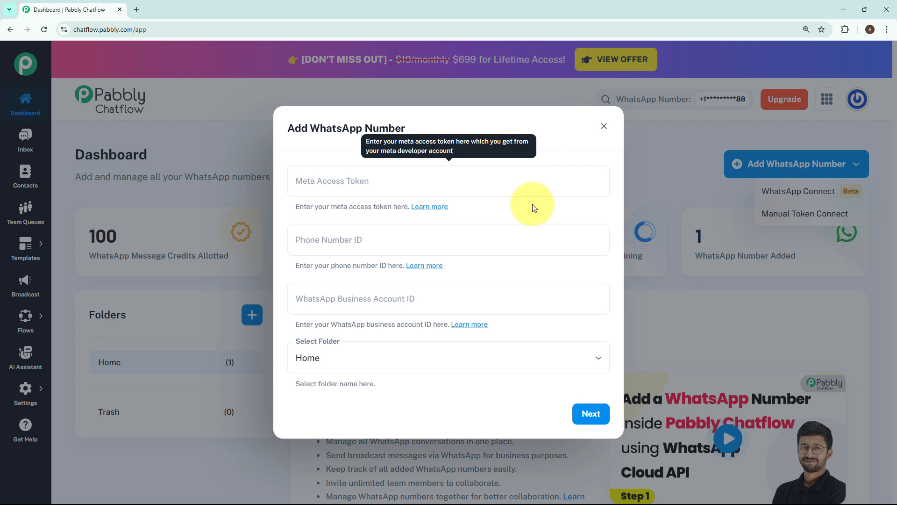
pyautogui.click(346, 181)
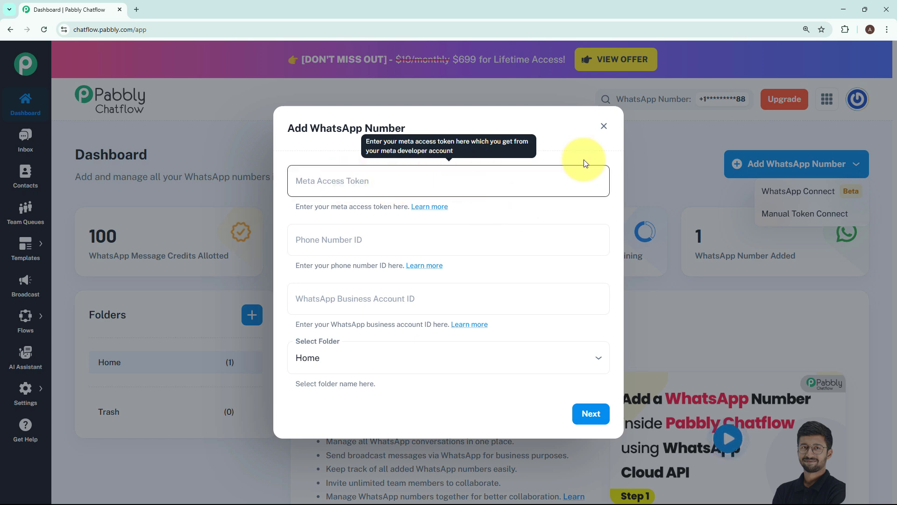
pyautogui.click(604, 126)
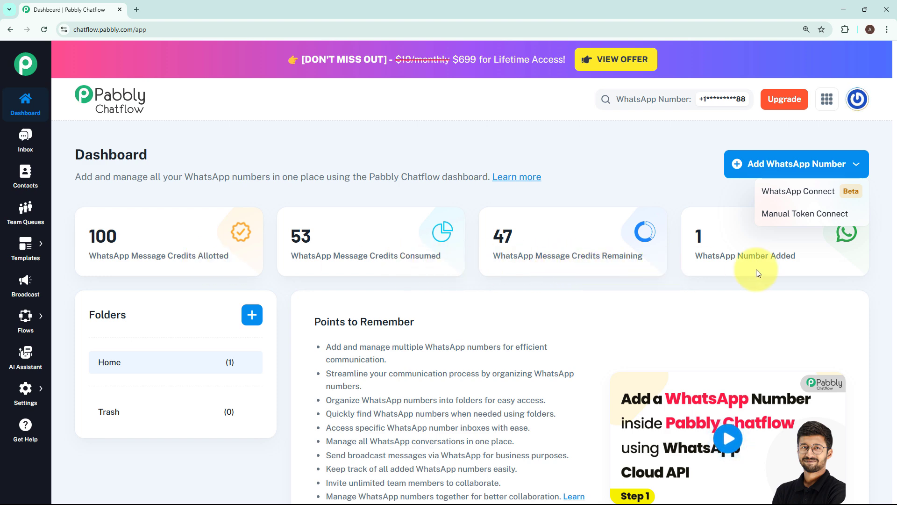
pyautogui.click(702, 270)
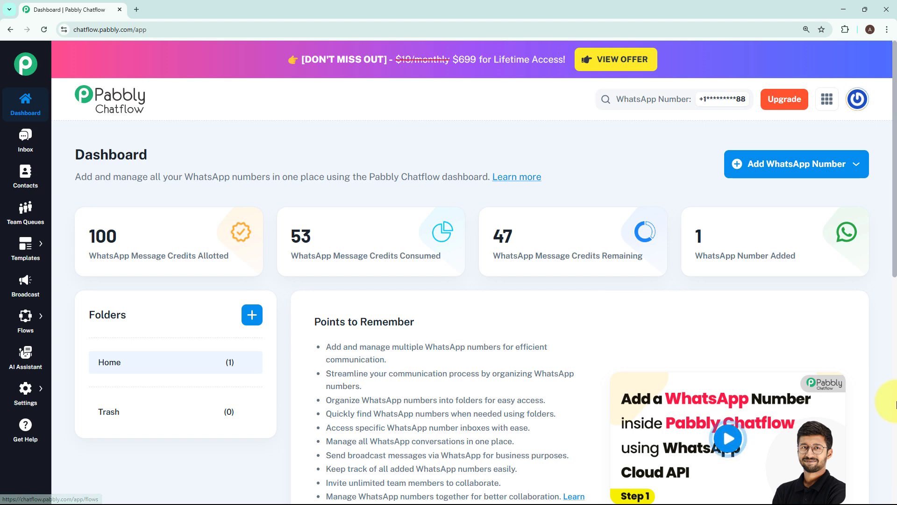
# Open the Flow Builder and add a new flow
pyautogui.moveTo(25, 315)
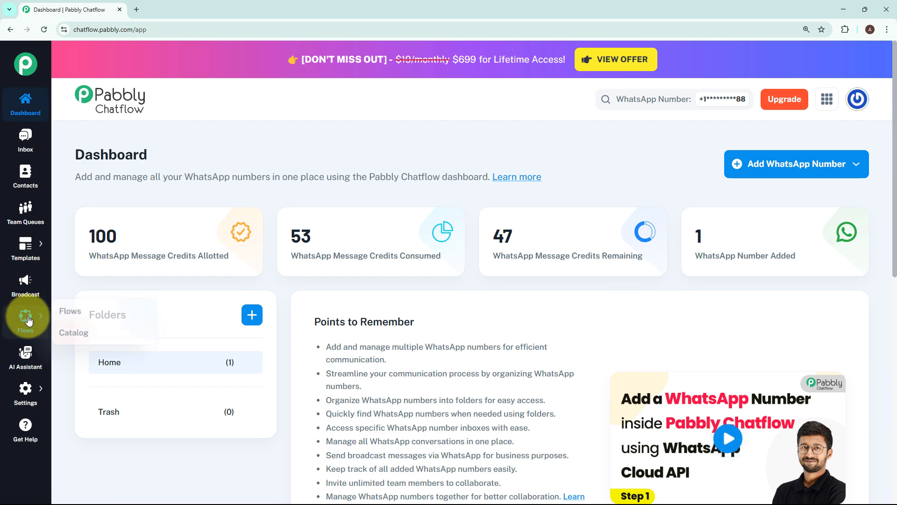
pyautogui.click(55, 314)
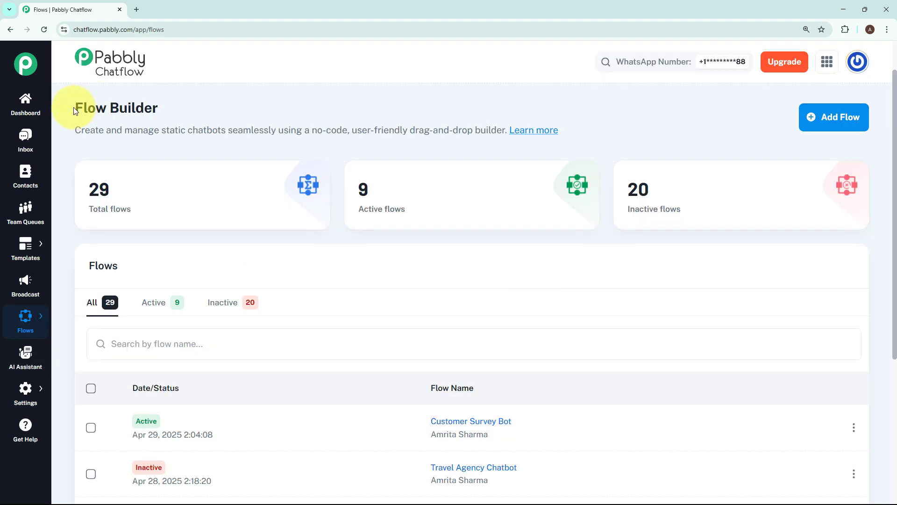
pyautogui.moveTo(73, 107); pyautogui.dragTo(181, 103)
pyautogui.click(528, 256)
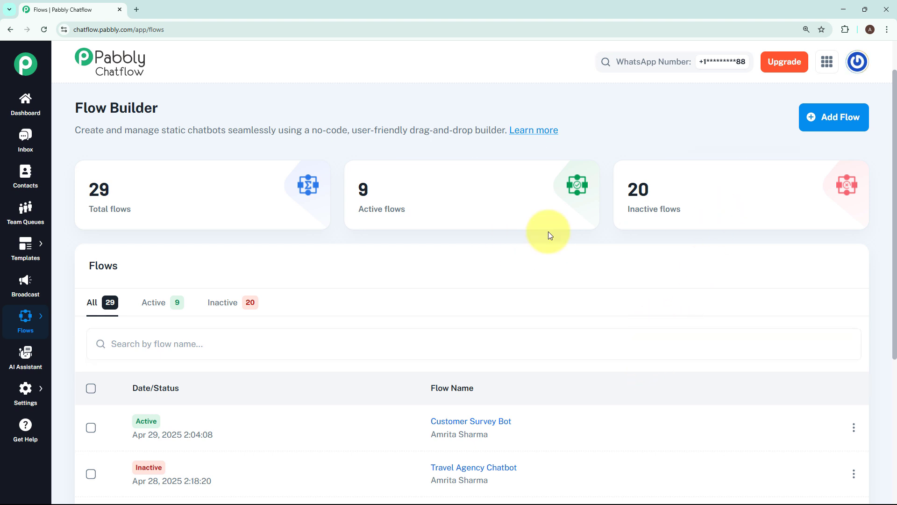
pyautogui.click(822, 117)
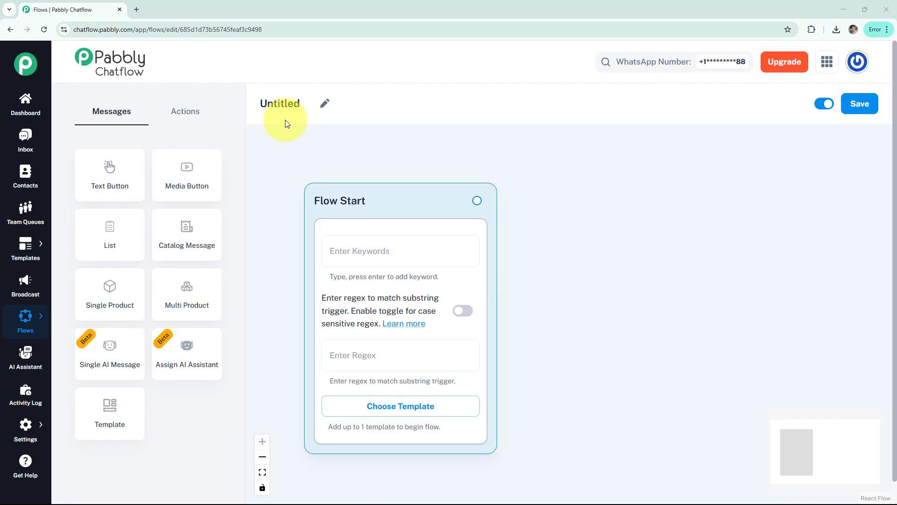
# Rename the untitled flow to "WhatsApp Chatbot for Gaming Cafe Business🎮"
pyautogui.click(325, 103)
pyautogui.moveTo(301, 104); pyautogui.dragTo(260, 104)
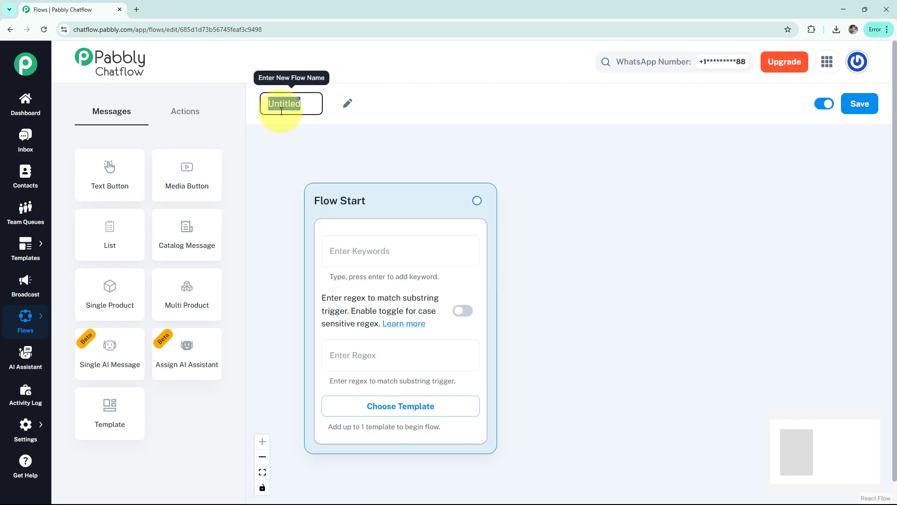
pyautogui.write('WhatsApp Chatbot for Gaming Cafe Business 🎮')
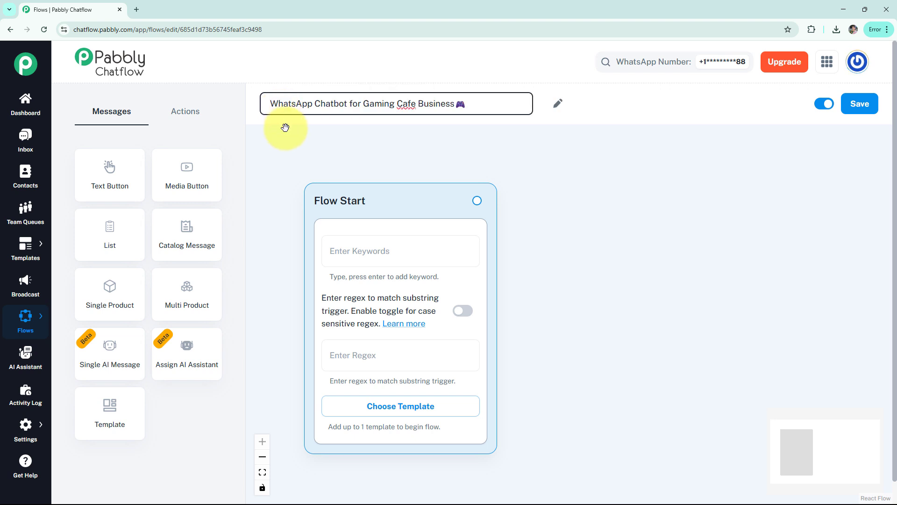
pyautogui.click(285, 127)
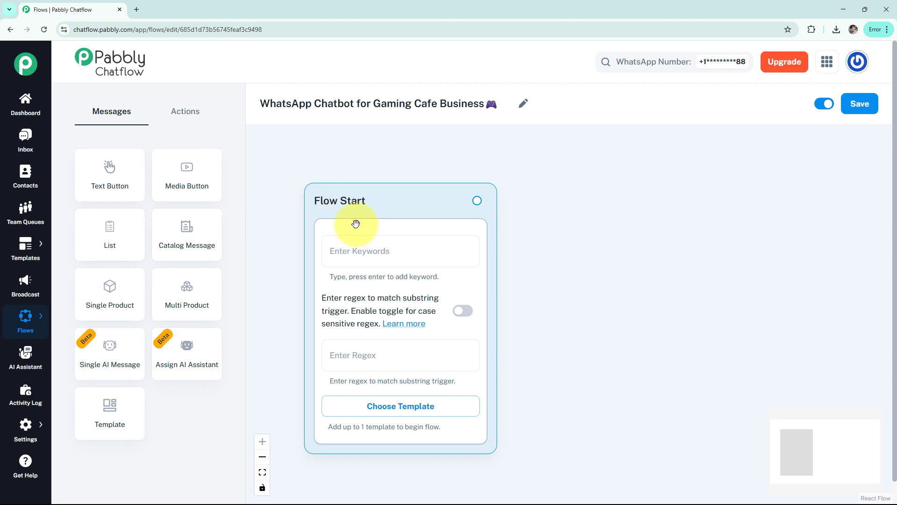
# Set the Flow Start trigger regex to [\s\S]+ with case-sensitive matching enabled, and look through the approved templates without choosing one
pyautogui.click(344, 251)
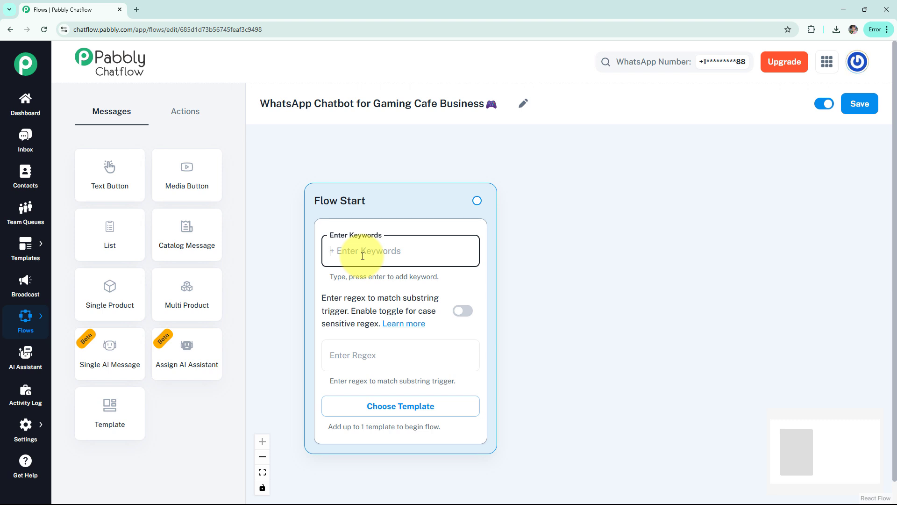
pyautogui.click(363, 355)
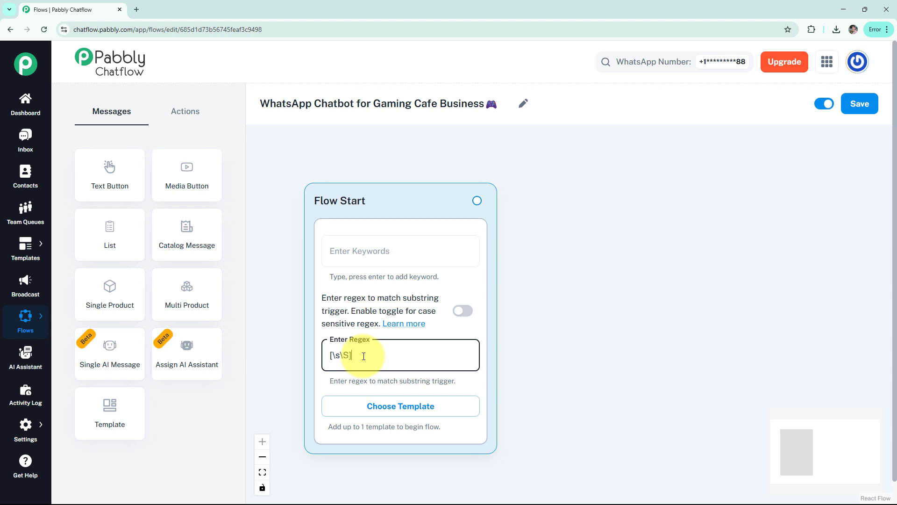
pyautogui.click(460, 311)
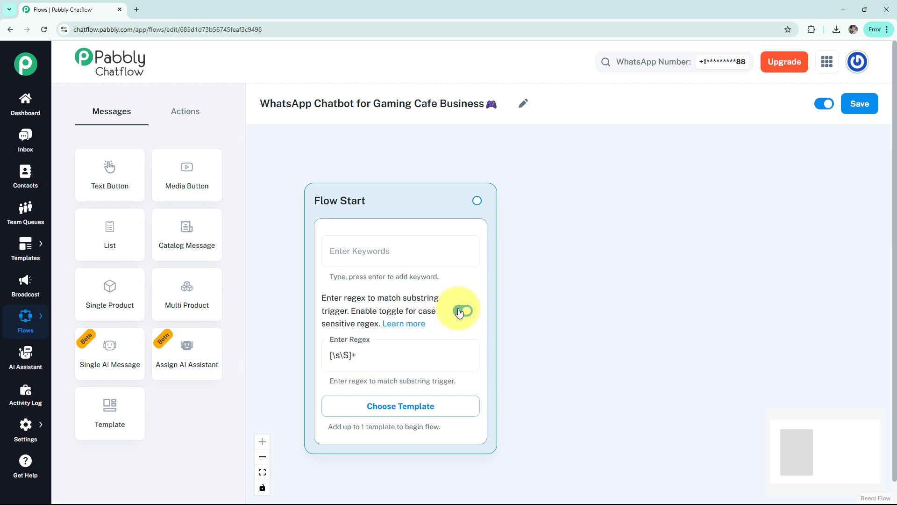
pyautogui.click(399, 405)
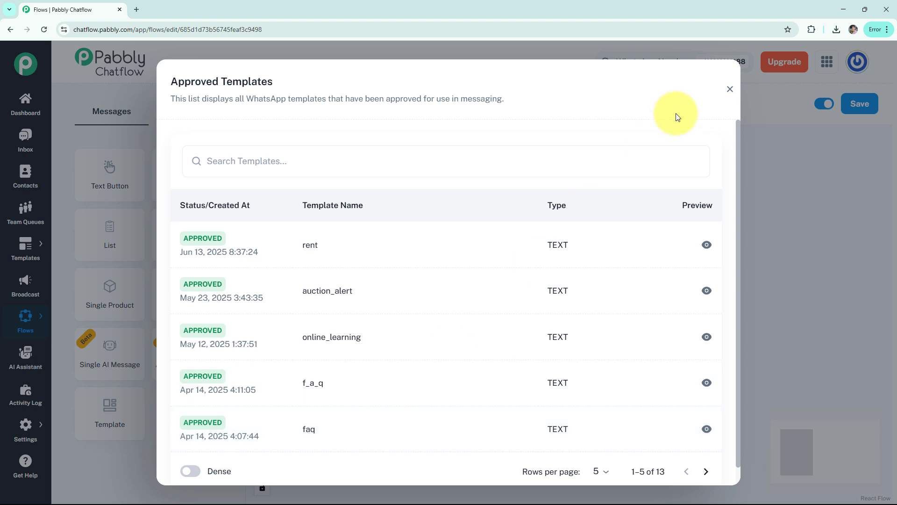
pyautogui.click(730, 89)
# Connect a text button message to Flow Start and paste the PowerPlay Gaming Café welcome text ending in "Choose an option:"
pyautogui.moveTo(538, 199); pyautogui.dragTo(598, 202)
pyautogui.click(496, 233)
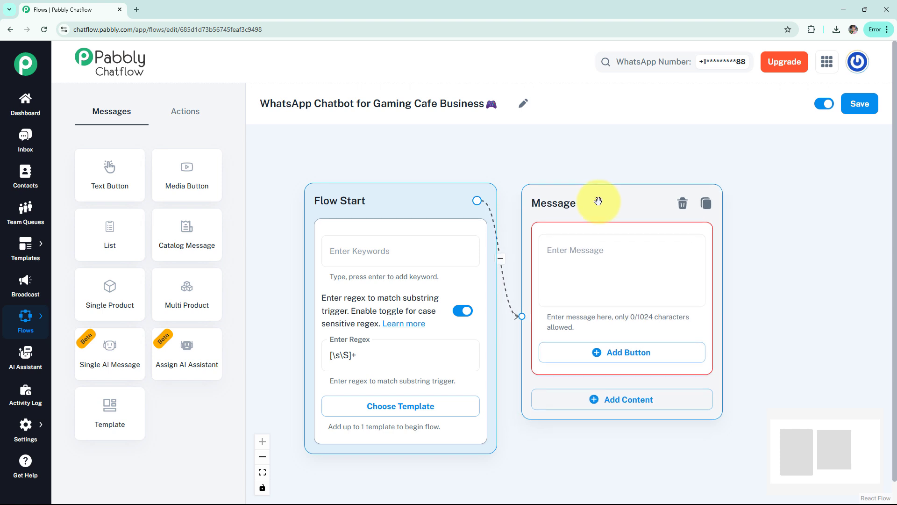
pyautogui.click(579, 248)
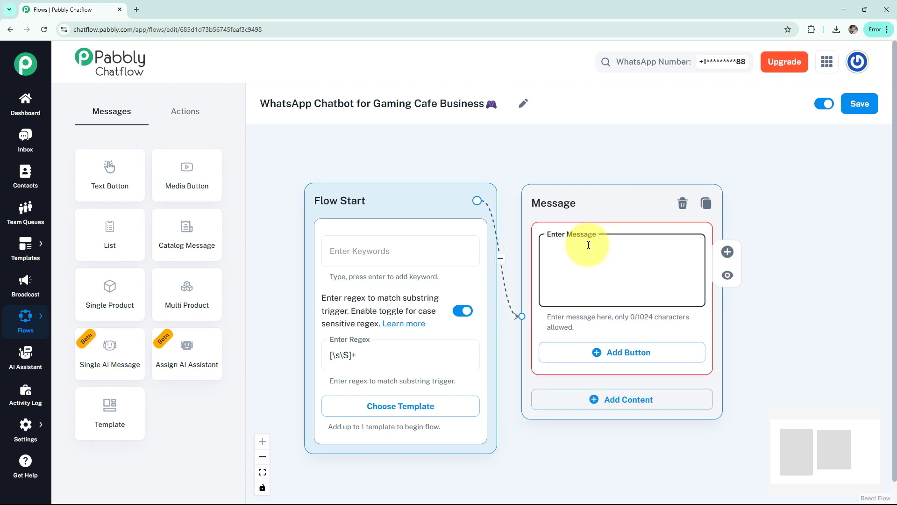
pyautogui.hotkey('ctrl', 'v')
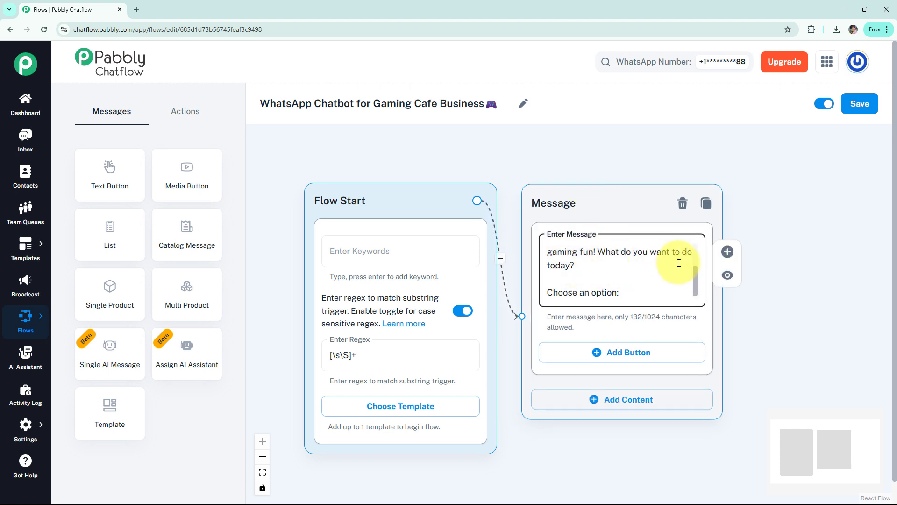
# Preview the welcome message and check the asterisks around its heading line
pyautogui.moveTo(694, 268); pyautogui.dragTo(692, 237)
pyautogui.click(727, 275)
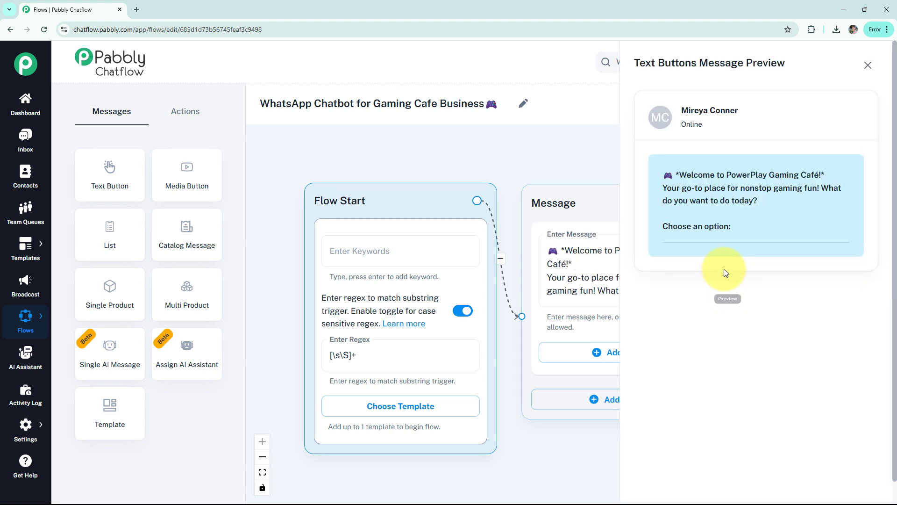
pyautogui.doubleClick(677, 178)
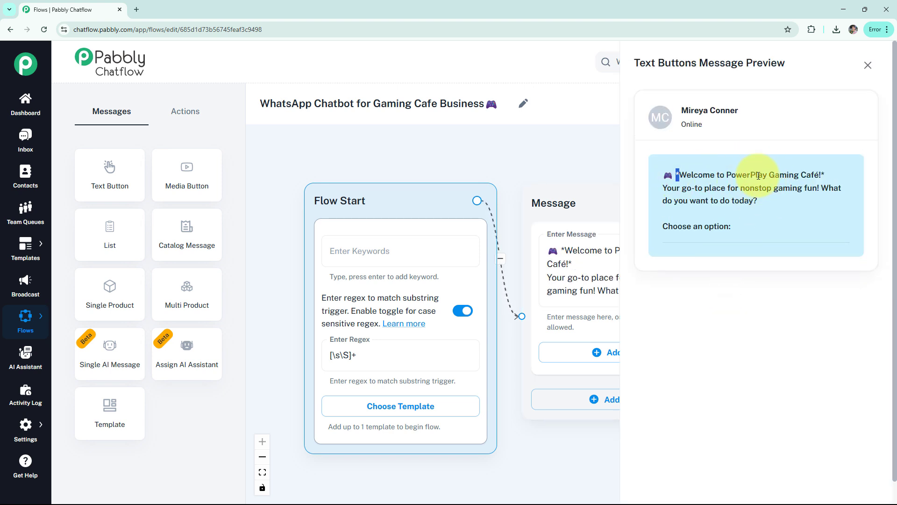
pyautogui.moveTo(823, 172); pyautogui.dragTo(849, 179)
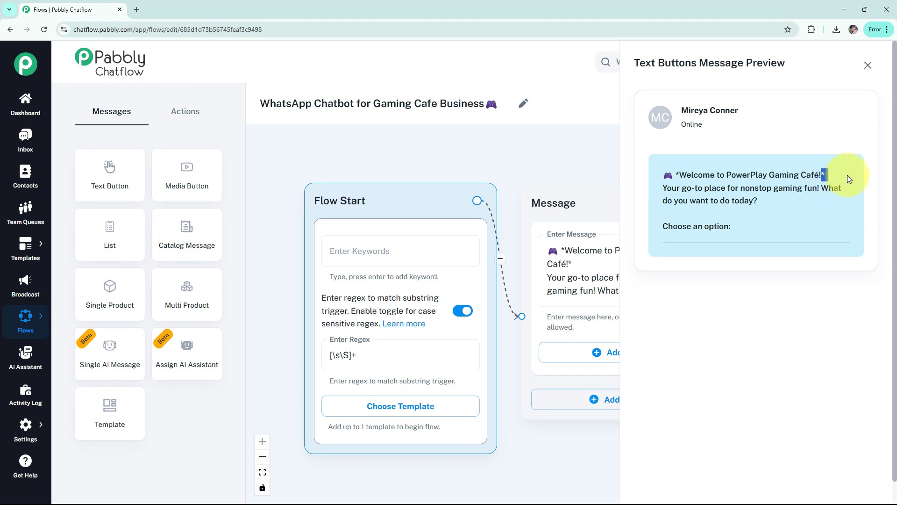
pyautogui.click(867, 65)
# Add three buttons to the welcome message: "1️⃣Book Gaming Slot", "2️⃣Check Pricing" and "3️⃣Join a Tournament"
pyautogui.click(638, 352)
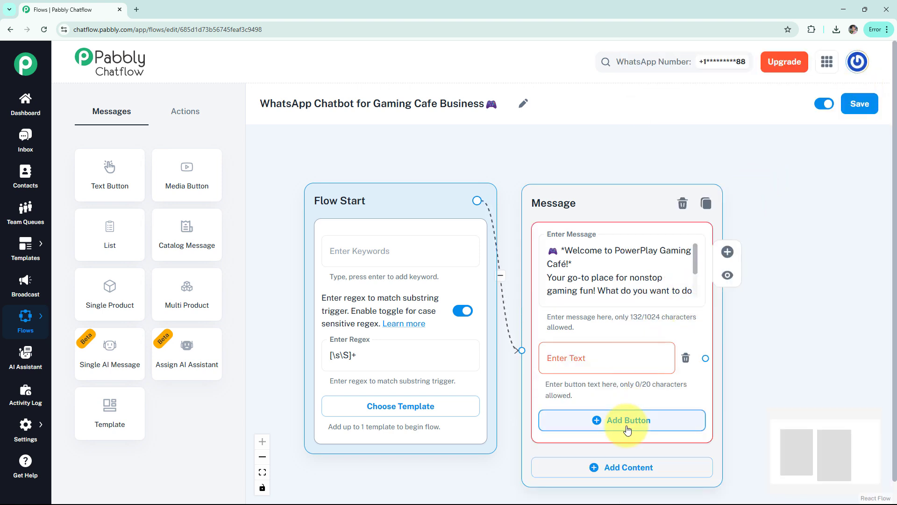
pyautogui.click(626, 474)
pyautogui.scroll(-2, 657, 374)
pyautogui.click(623, 397)
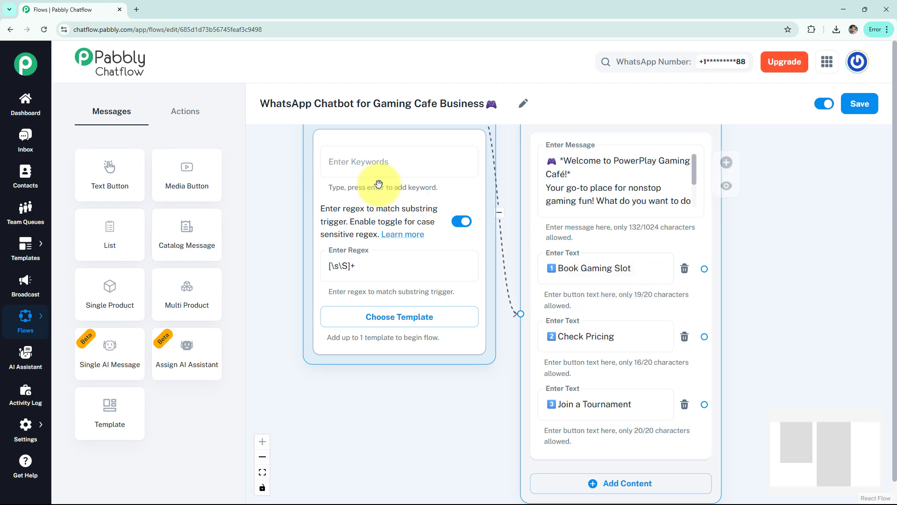
# Add an Ask Question block beside the welcome message with the text "🕹 *Slot Booking* Please reply with: 1️⃣ Date"
pyautogui.click(185, 111)
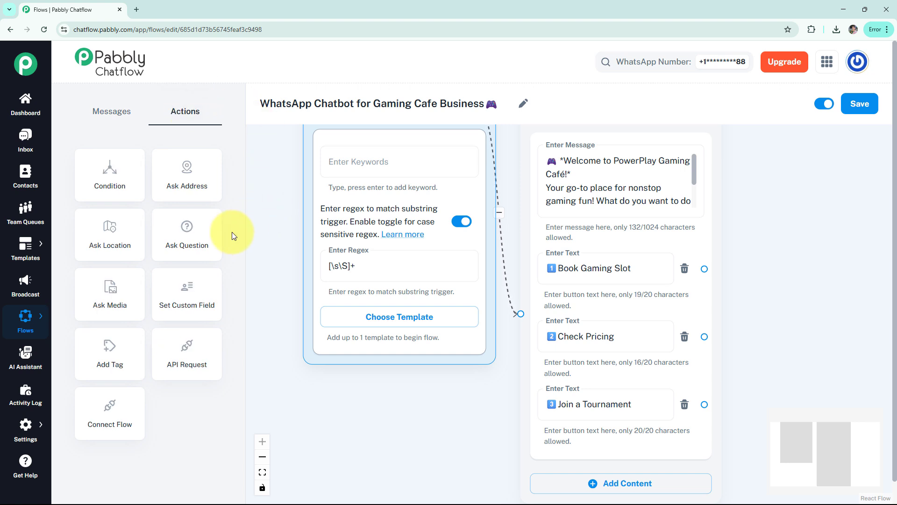
pyautogui.moveTo(198, 236); pyautogui.dragTo(439, 234)
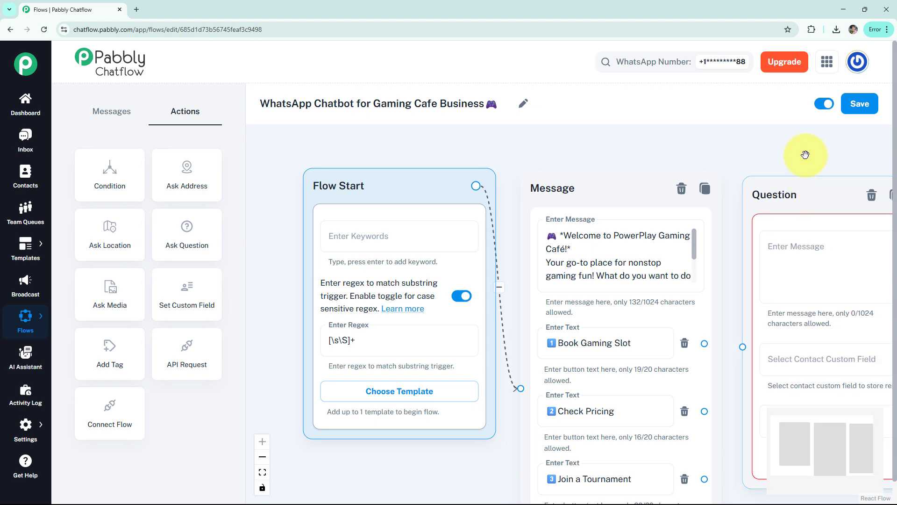
pyautogui.moveTo(800, 154); pyautogui.dragTo(681, 160)
pyautogui.click(684, 253)
pyautogui.write('🕹 *Slot Booking*  Please reply with: 1️⃣ Date')
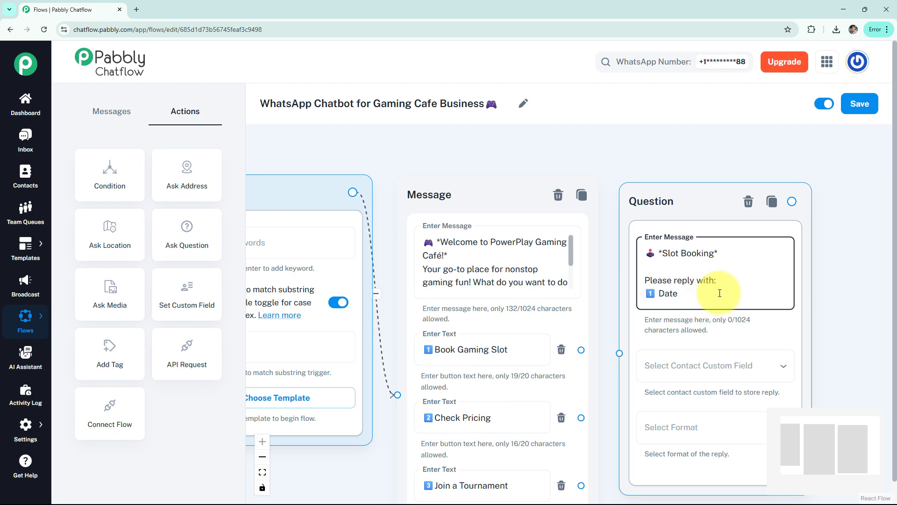
# Store the slot booking reply in the Date custom field with Date format, and link the question to the Book Gaming Slot button
pyautogui.click(708, 364)
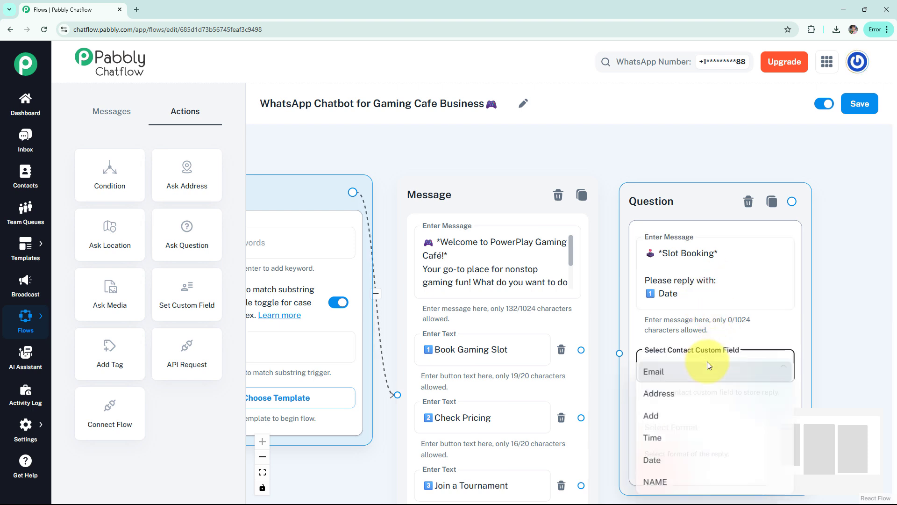
pyautogui.click(670, 461)
pyautogui.click(687, 420)
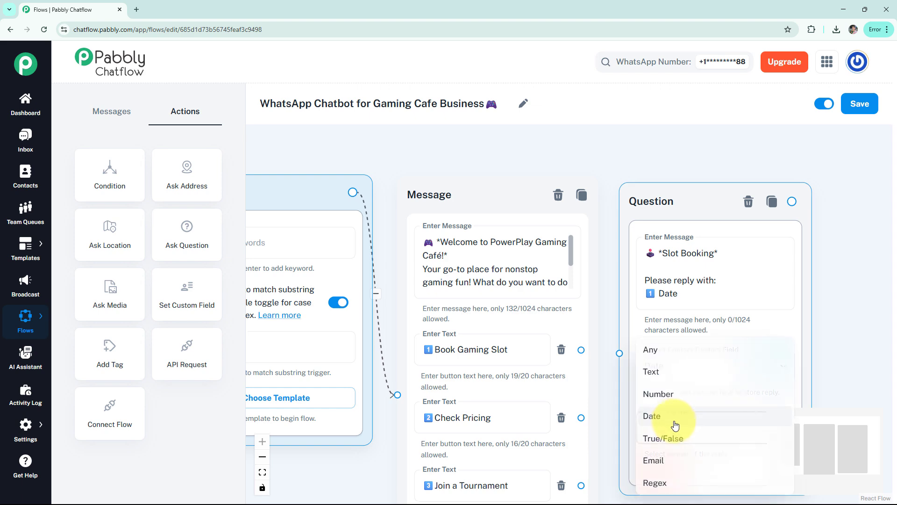
pyautogui.click(665, 415)
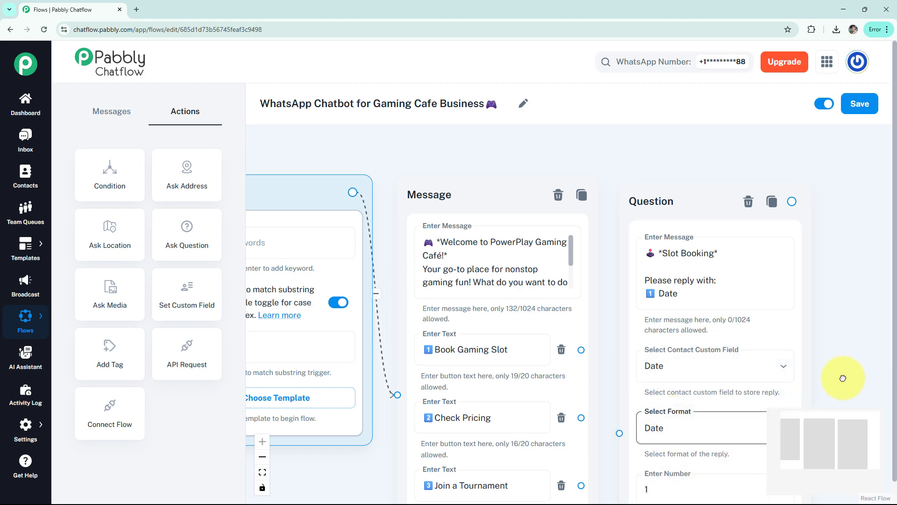
pyautogui.scroll(-3, 831, 242)
pyautogui.scroll(-1, 830, 243)
pyautogui.click(647, 341)
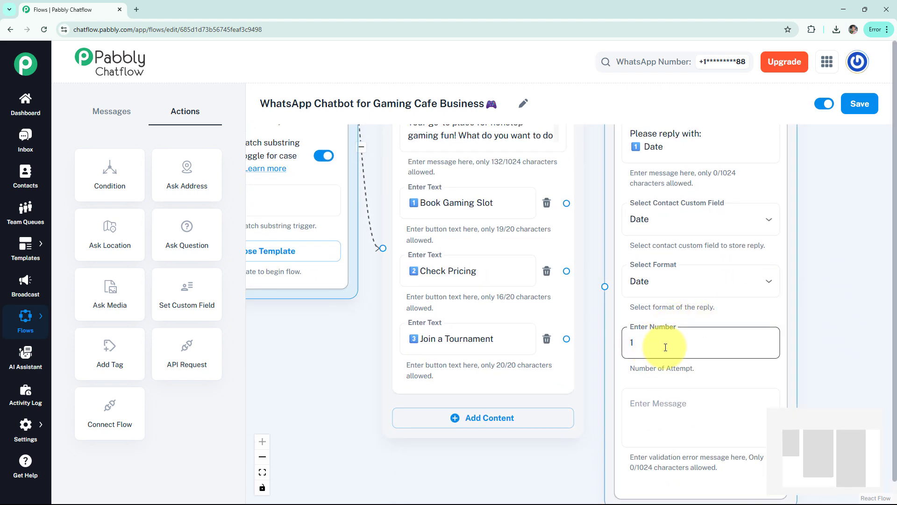
pyautogui.click(657, 422)
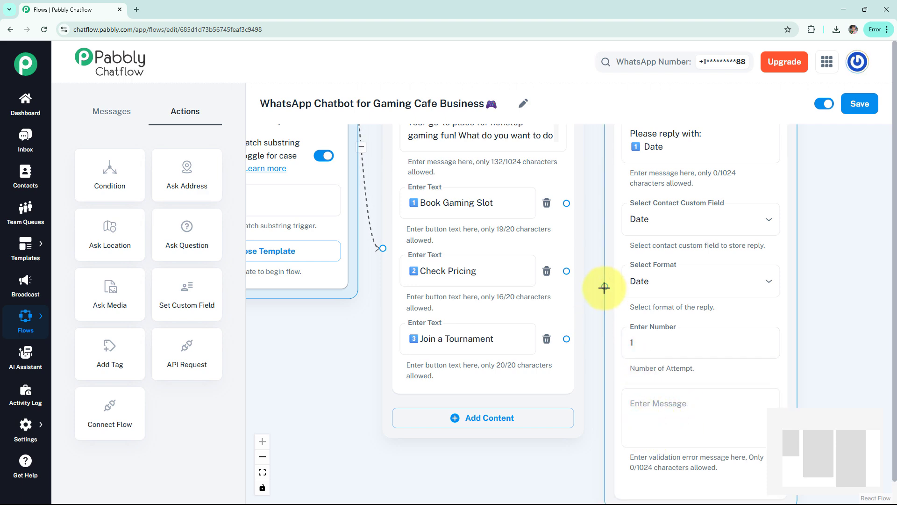
pyautogui.moveTo(604, 288); pyautogui.dragTo(567, 204)
# Add a second Ask Question block after the date question, asking for "2️⃣ Preferred Console (PS5 / Xbox / PC)"
pyautogui.scroll(-2, 770, 243)
pyautogui.moveTo(808, 258); pyautogui.dragTo(709, 313)
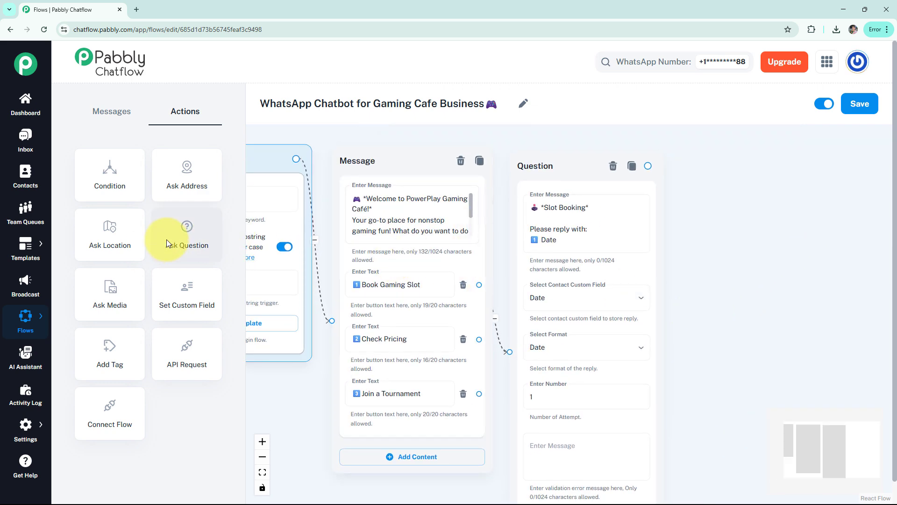
pyautogui.moveTo(167, 239); pyautogui.dragTo(723, 166)
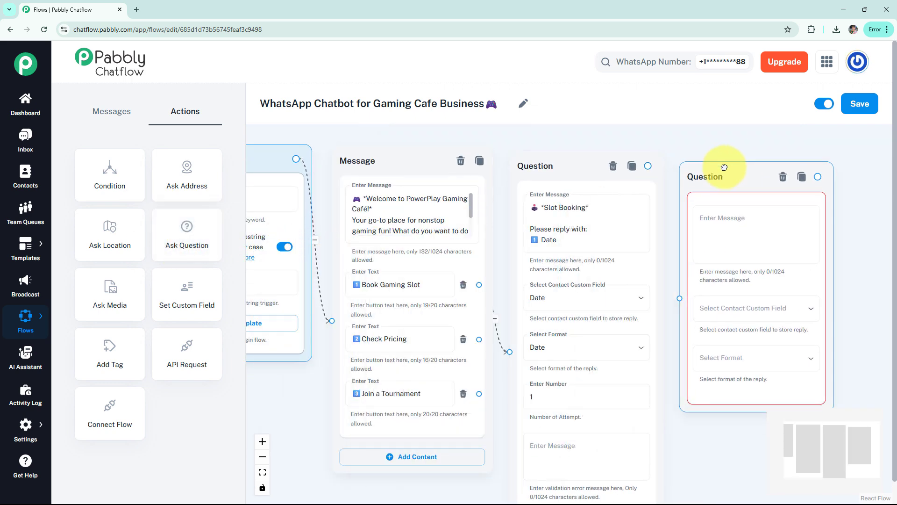
pyautogui.click(740, 208)
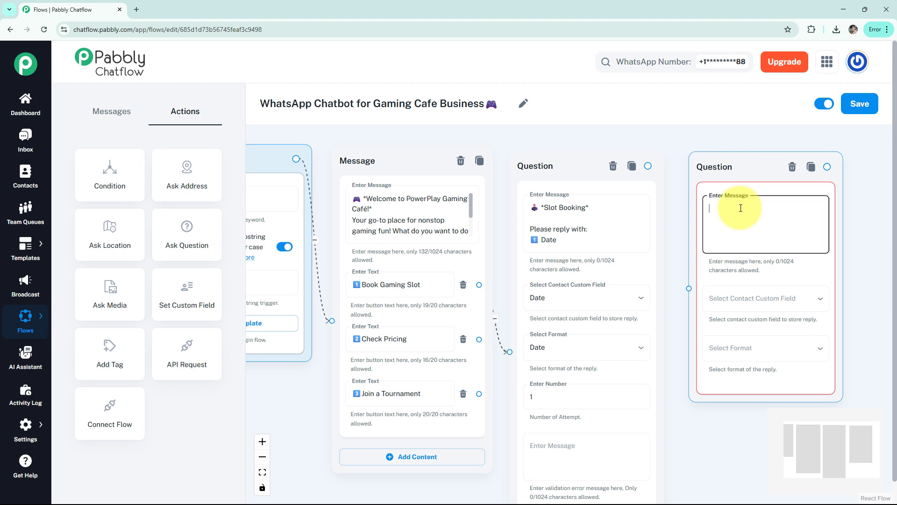
pyautogui.hotkey('ctrl', 'v')
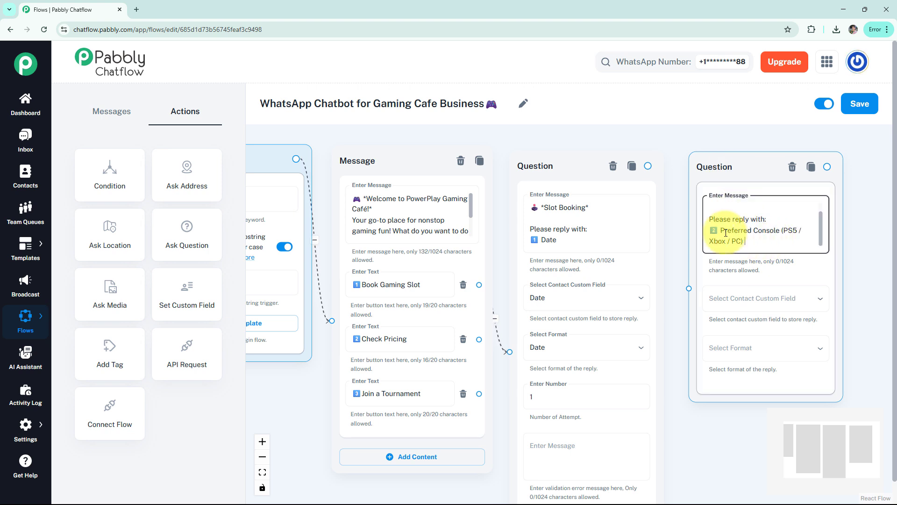
# Store the console reply in the Add custom field with Any format, and link this question to the date question
pyautogui.click(740, 311)
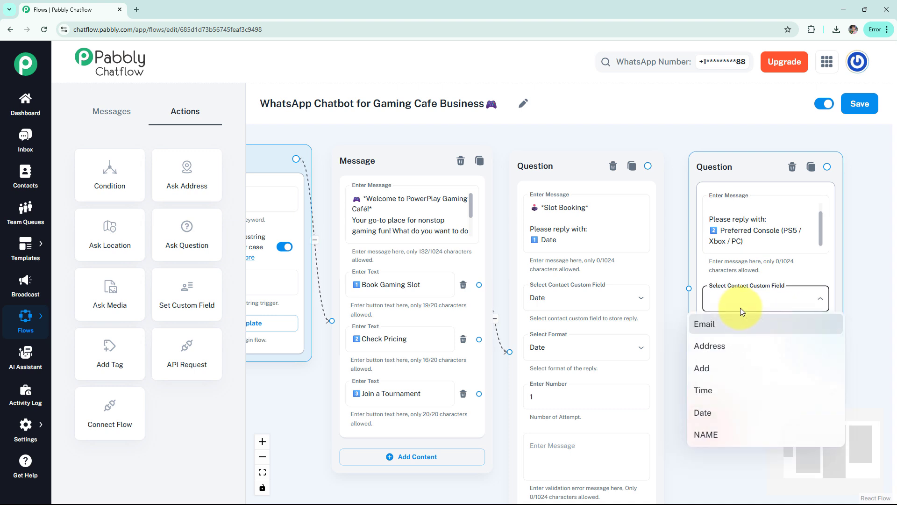
pyautogui.click(721, 368)
pyautogui.click(728, 351)
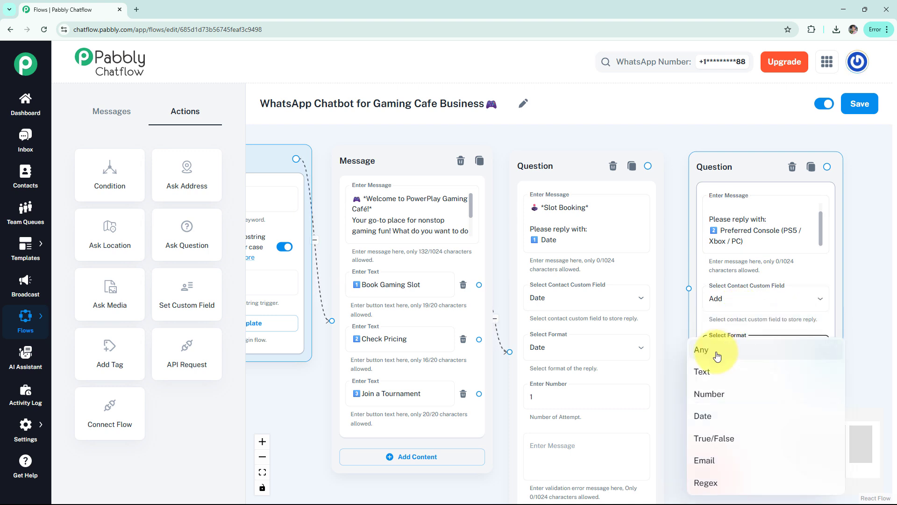
pyautogui.click(715, 351)
pyautogui.moveTo(689, 289); pyautogui.dragTo(646, 166)
# Connect a text button message to the console question reading "🎮 *We have receive your details as:* $Date $Add We'll confirm availability shortly!" and preview it
pyautogui.moveTo(725, 136); pyautogui.dragTo(542, 145)
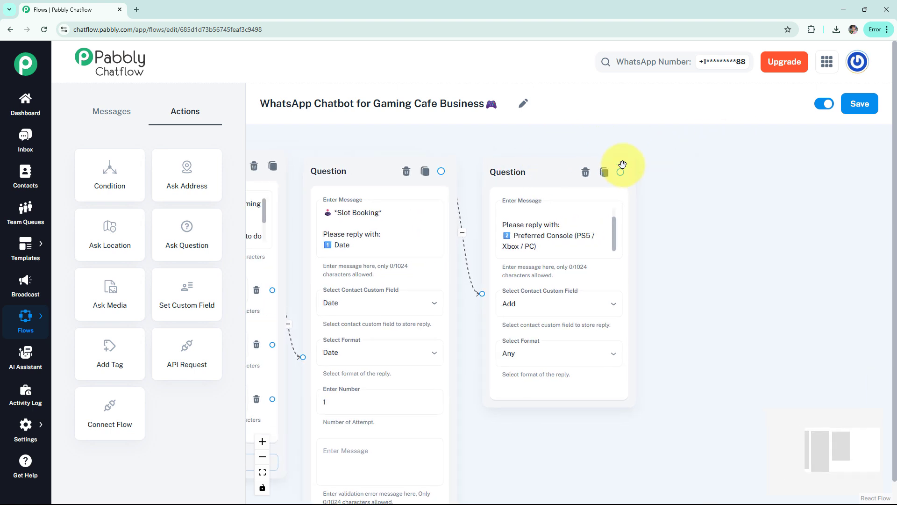
pyautogui.moveTo(620, 170); pyautogui.dragTo(685, 174)
pyautogui.click(695, 201)
pyautogui.click(710, 219)
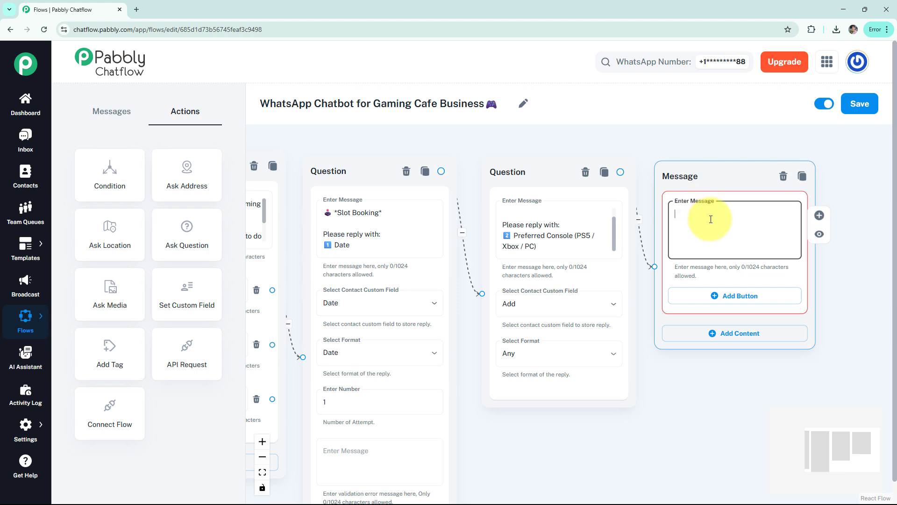
pyautogui.write("🎮 *We have receive your details as:* $Date $Add We'll confirm availability shortly!")
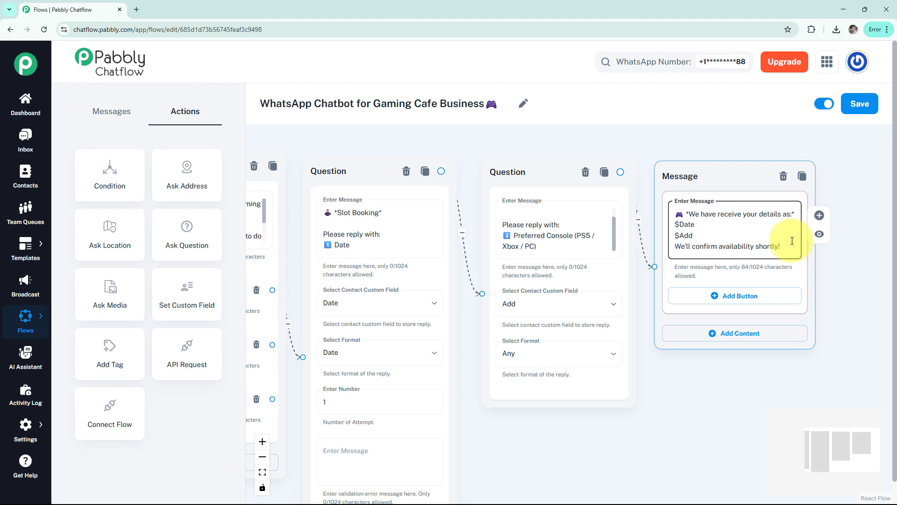
pyautogui.click(819, 234)
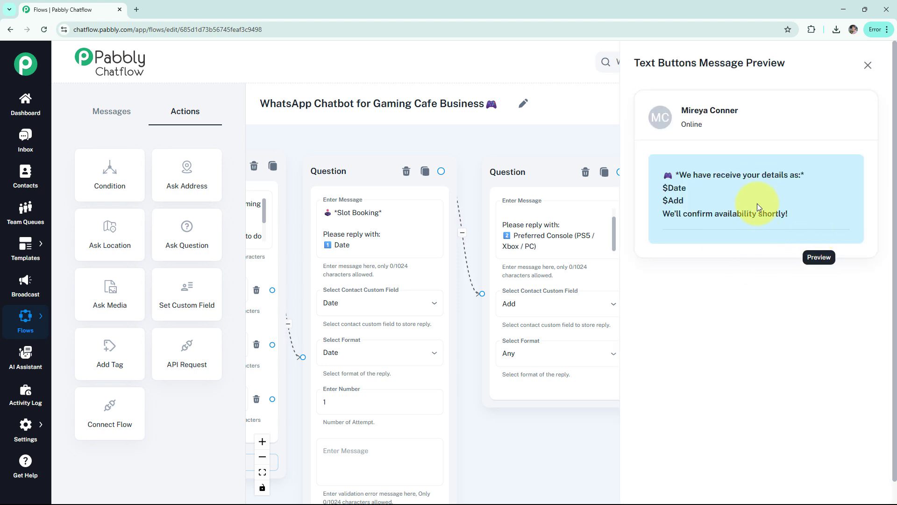
pyautogui.click(867, 65)
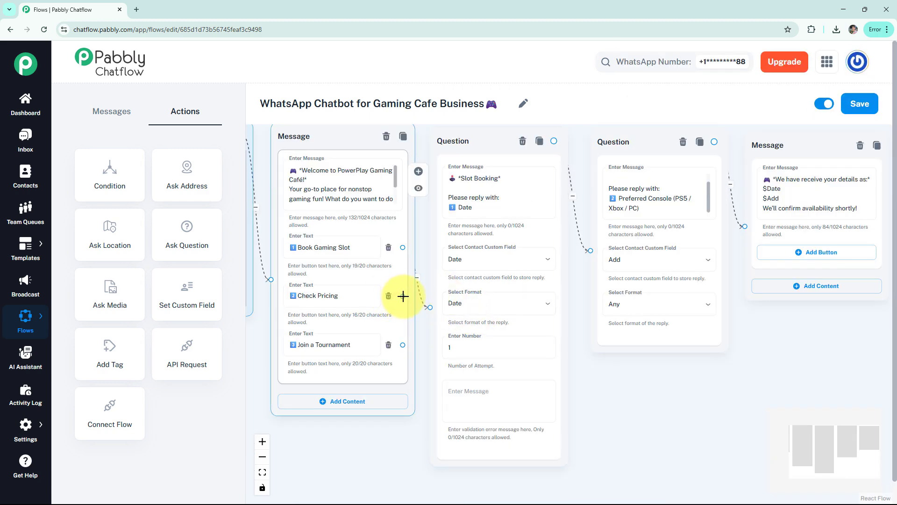
# Connect a text button message to Check Pricing, enter the "💸 *Gaming Rates*" list from ₹150/player hourly to the ₹849/5 hours weekend special, and preview it
pyautogui.moveTo(402, 296); pyautogui.dragTo(615, 391)
pyautogui.click(617, 404)
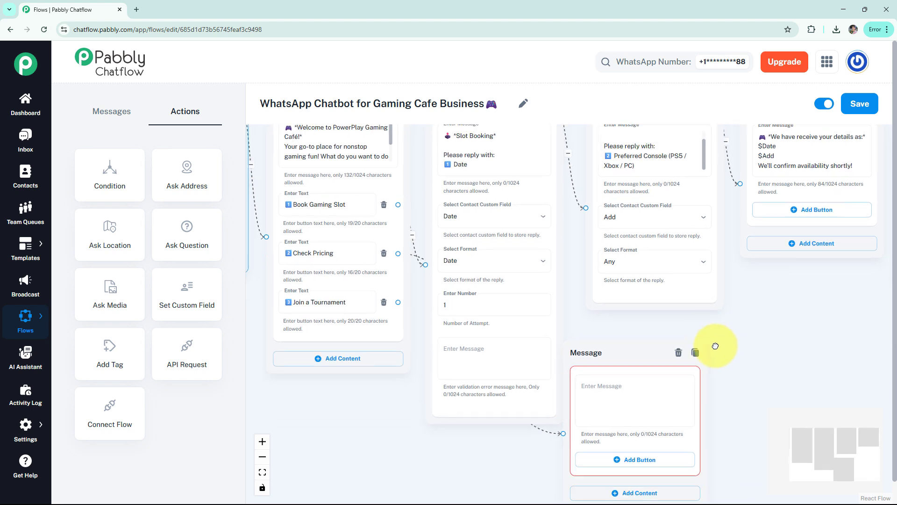
pyautogui.moveTo(602, 335); pyautogui.dragTo(625, 326)
pyautogui.click(634, 358)
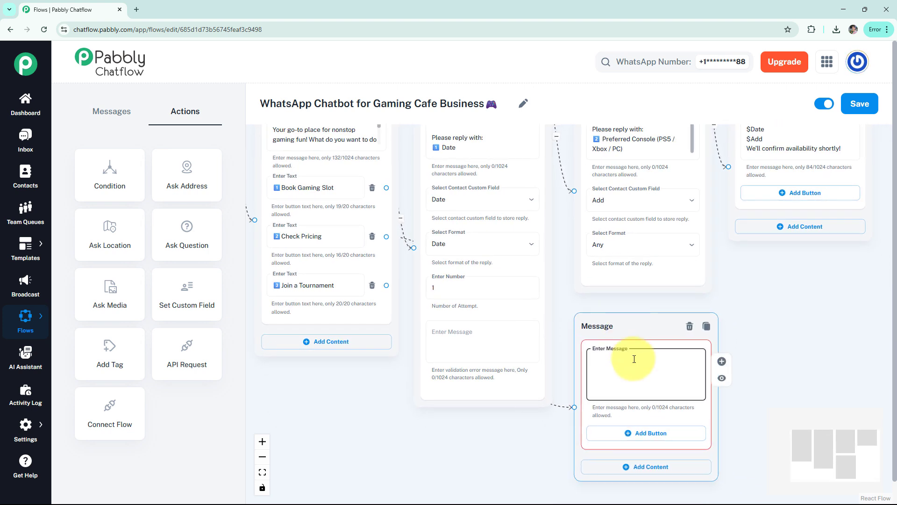
pyautogui.write('💸 *Gaming Rates*  🎯 Hourly: ₹150/player 🎯 3-Hour Pack: ₹400/player 🎯 All-Day Pass: ₹999/player 🎯 Weekend Special: ₹849/5 hours')
pyautogui.click(722, 377)
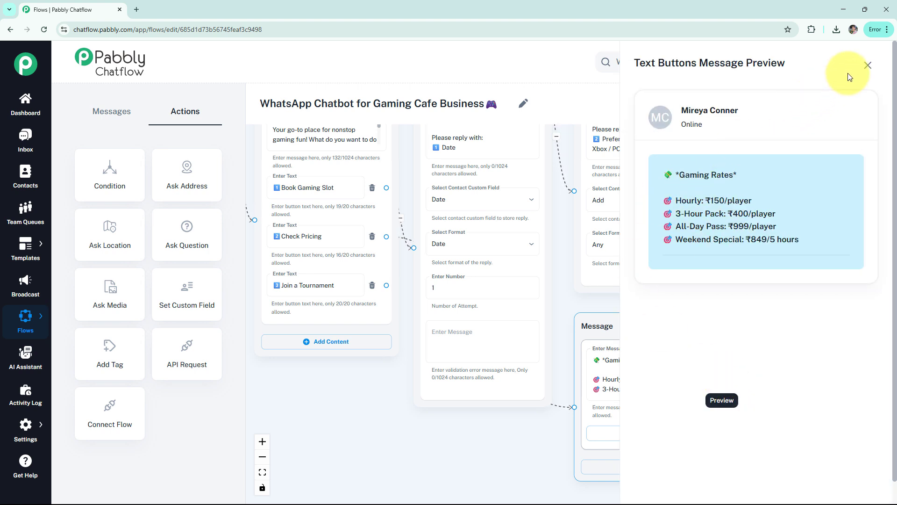
pyautogui.click(867, 65)
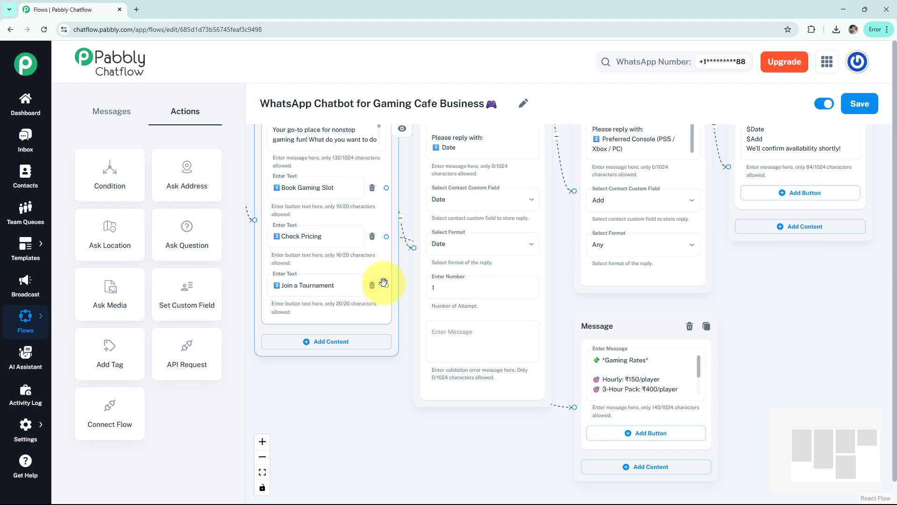
# Connect a text button message to Join a Tournament, paste the "*Upcoming Tournament*" Call of Duty: Mobile details with the booking form link, and preview it
pyautogui.moveTo(386, 285); pyautogui.dragTo(766, 282)
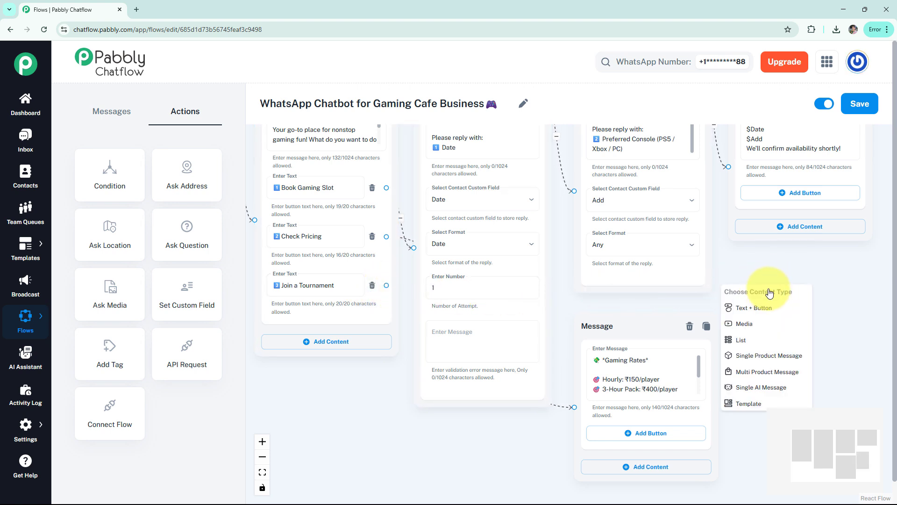
pyautogui.click(768, 306)
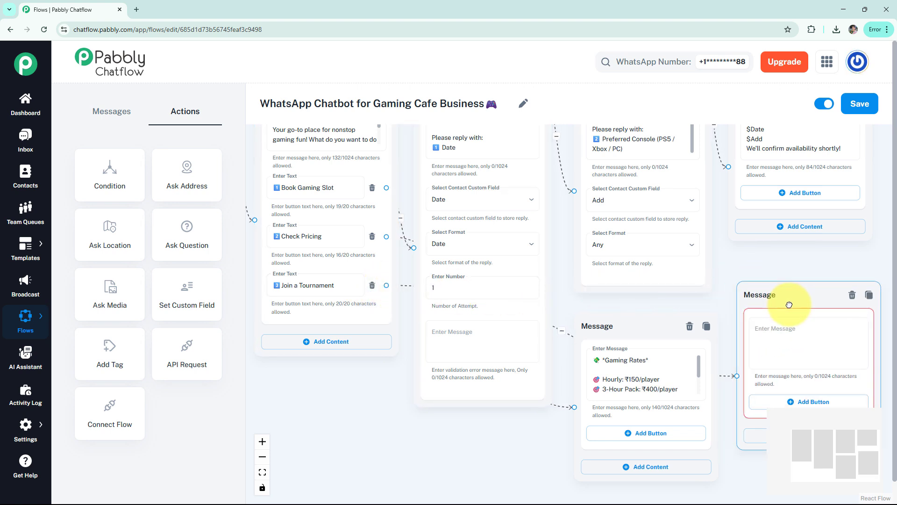
pyautogui.click(791, 322)
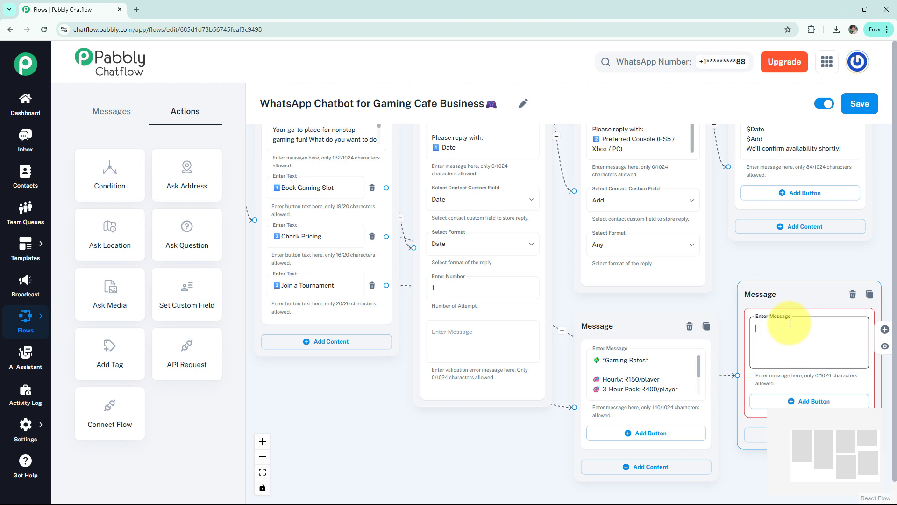
pyautogui.hotkey('ctrl', 'v')
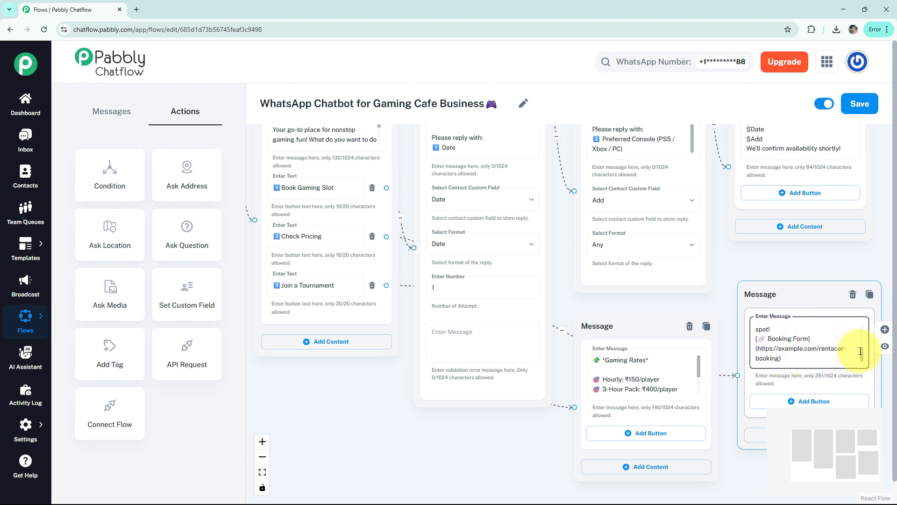
pyautogui.click(884, 346)
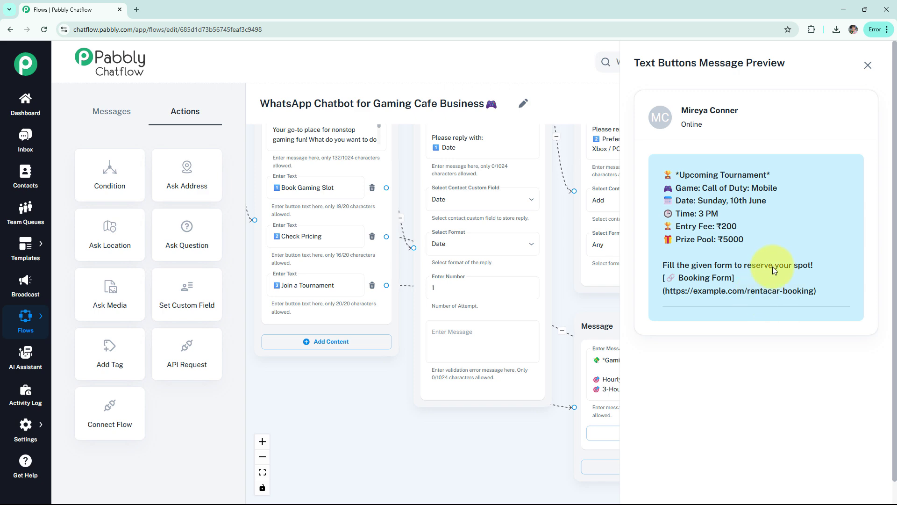
pyautogui.click(868, 65)
# Review the whole gaming cafe flow on the canvas and save it
pyautogui.scroll(-3, 650, 251)
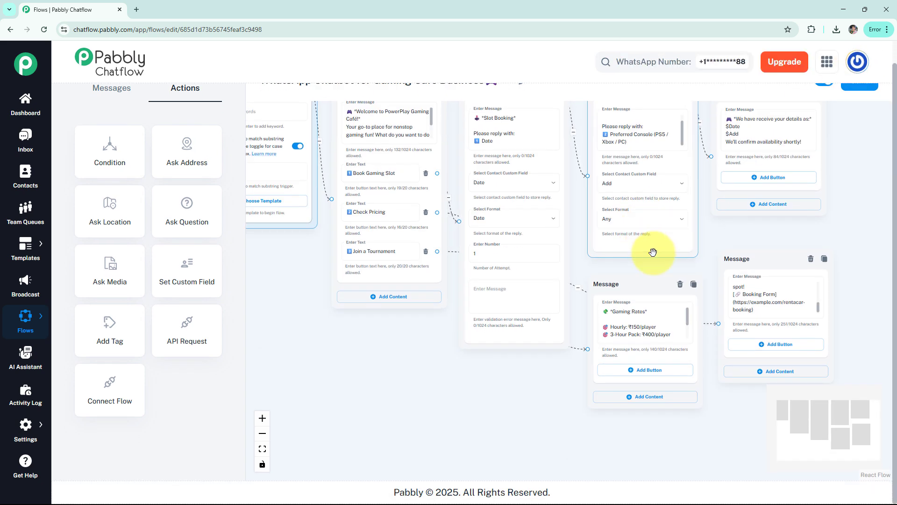
pyautogui.moveTo(819, 210); pyautogui.dragTo(817, 219)
pyautogui.moveTo(895, 197); pyautogui.dragTo(896, 173)
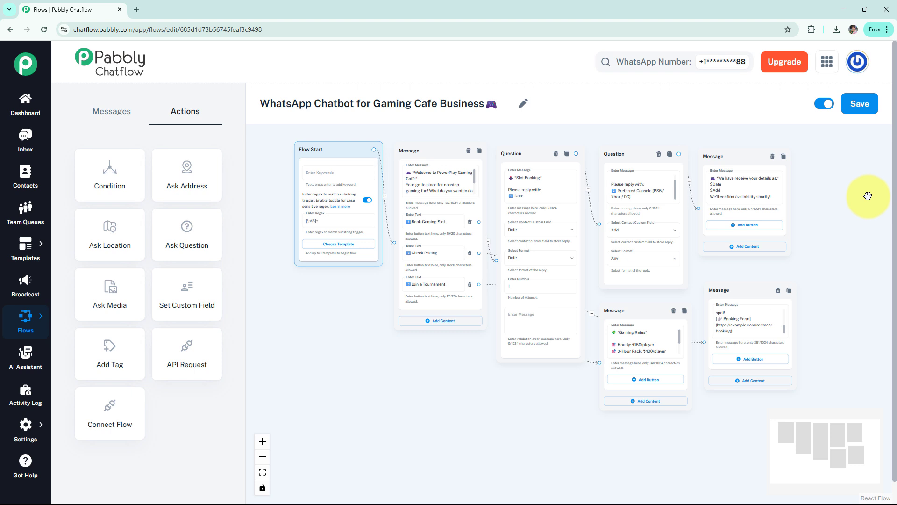
pyautogui.click(860, 103)
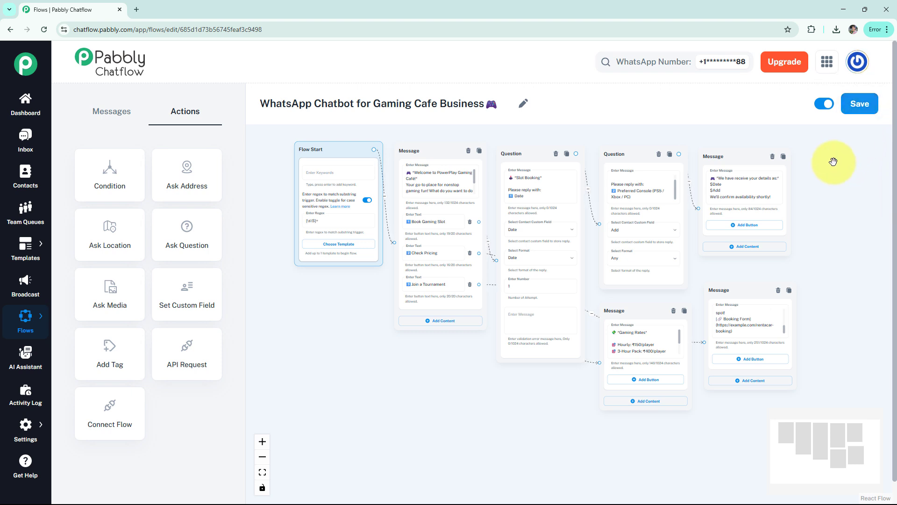